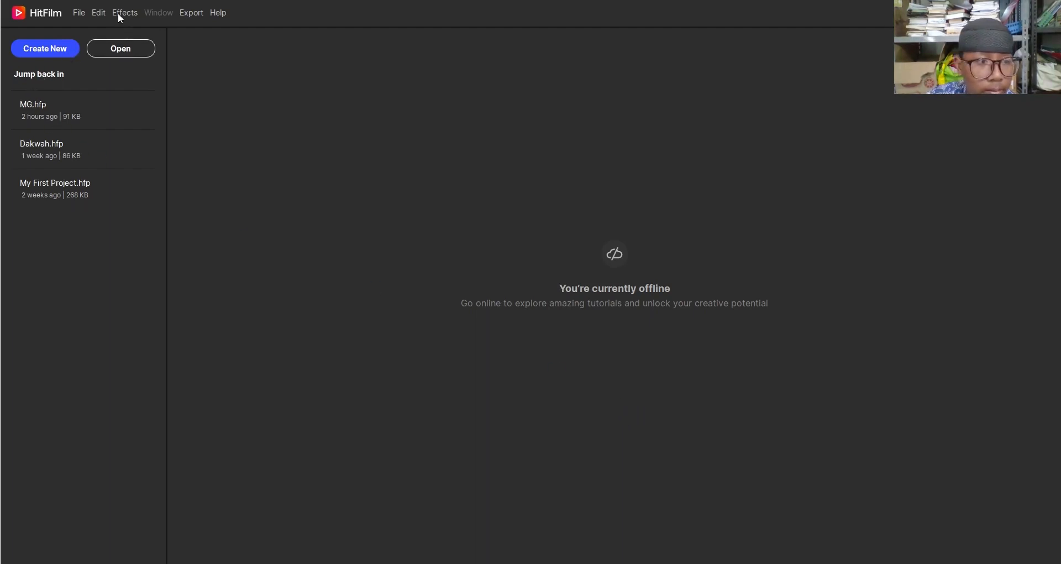
Step: Create a new project and add a media folder named Asset
left_click(69, 53)
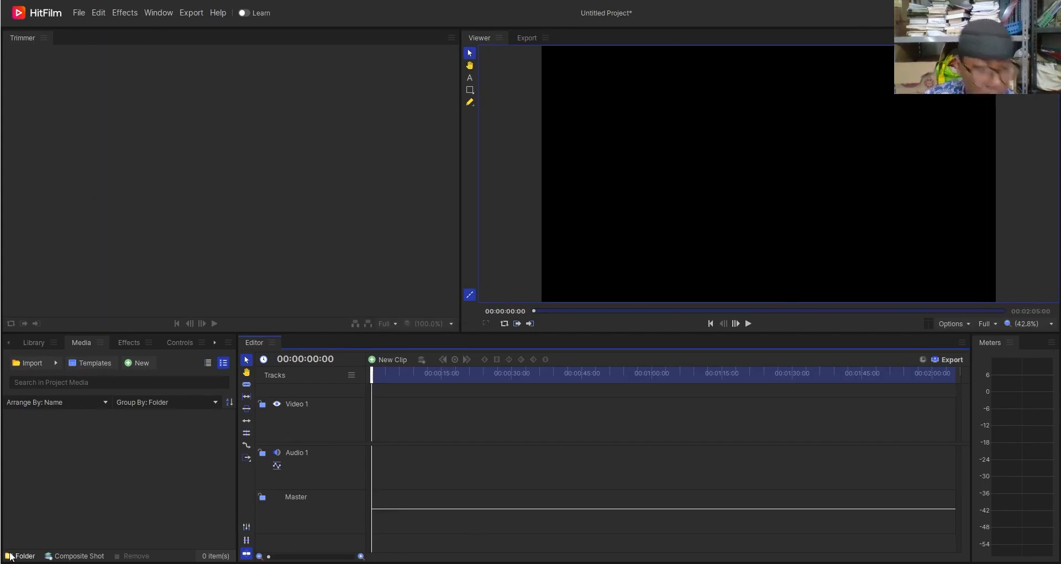
left_click(22, 555)
type("Ass")
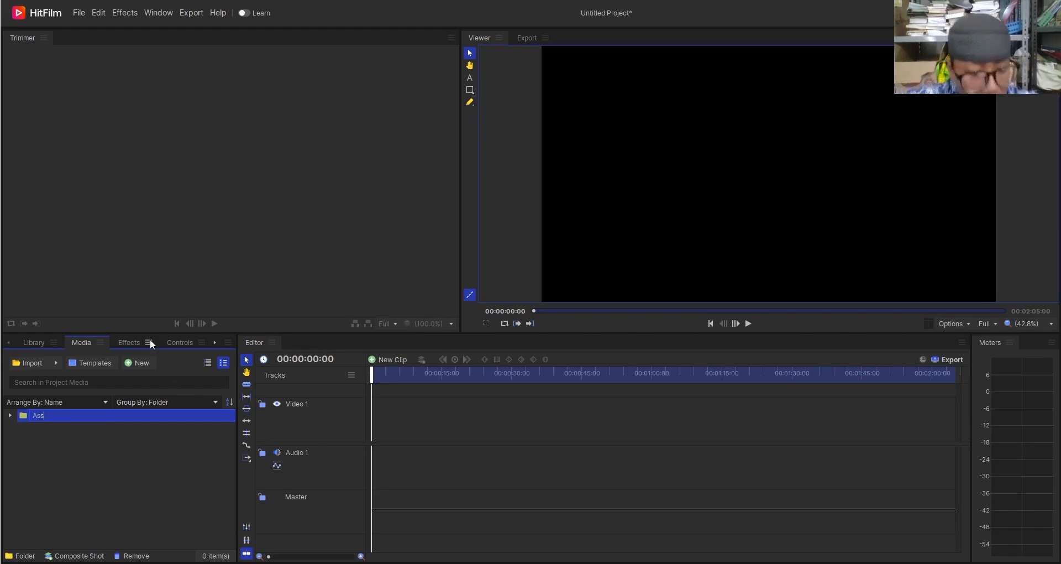
type("et")
left_click(68, 467)
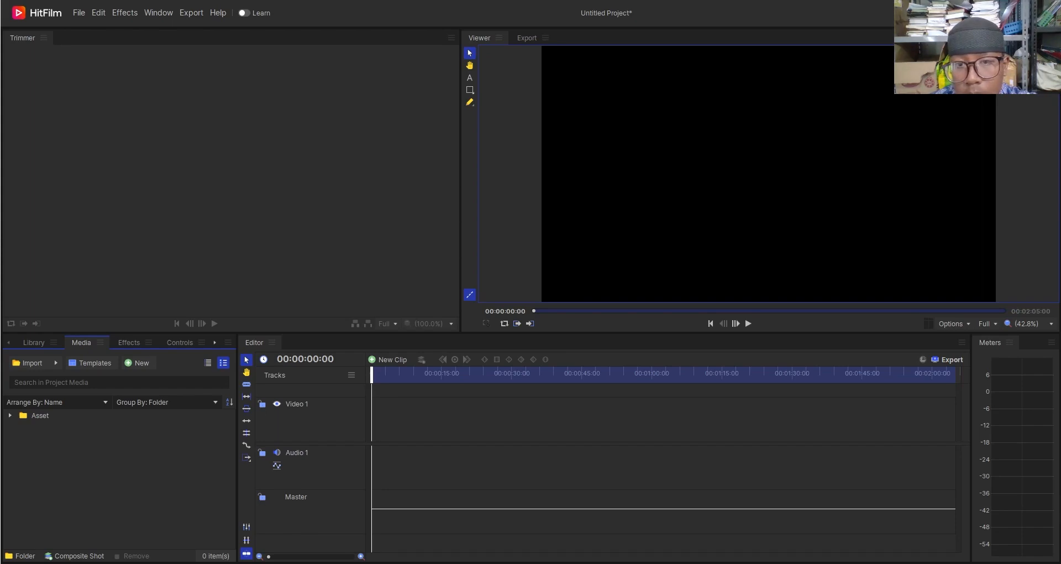
Step: Import Badan Sapi 1.png and Pala SAPI 1.png, and move both images into the Asset folder
left_click_drag(332, 442, 119, 481)
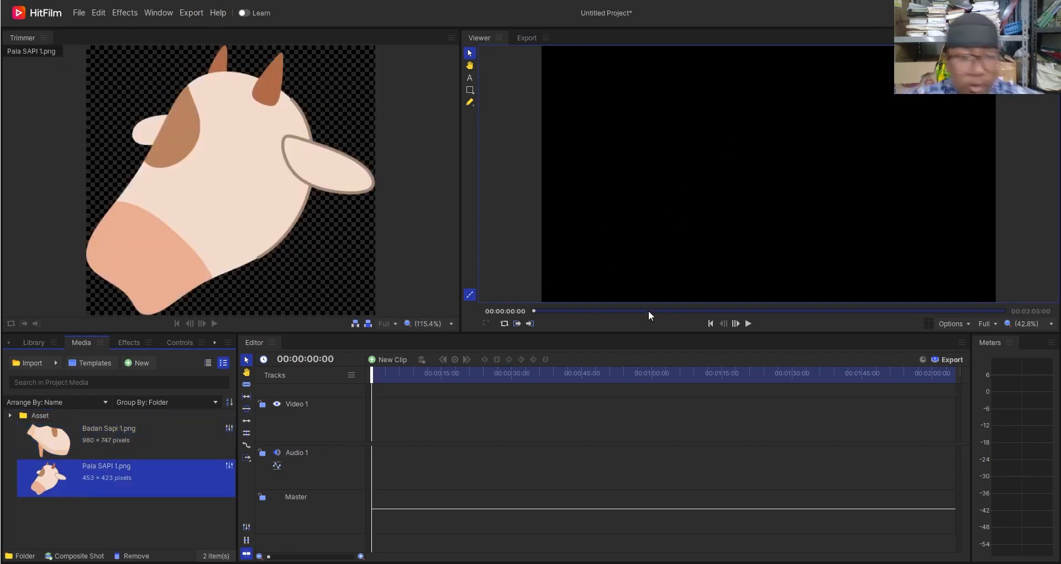
left_click_drag(150, 522, 91, 422)
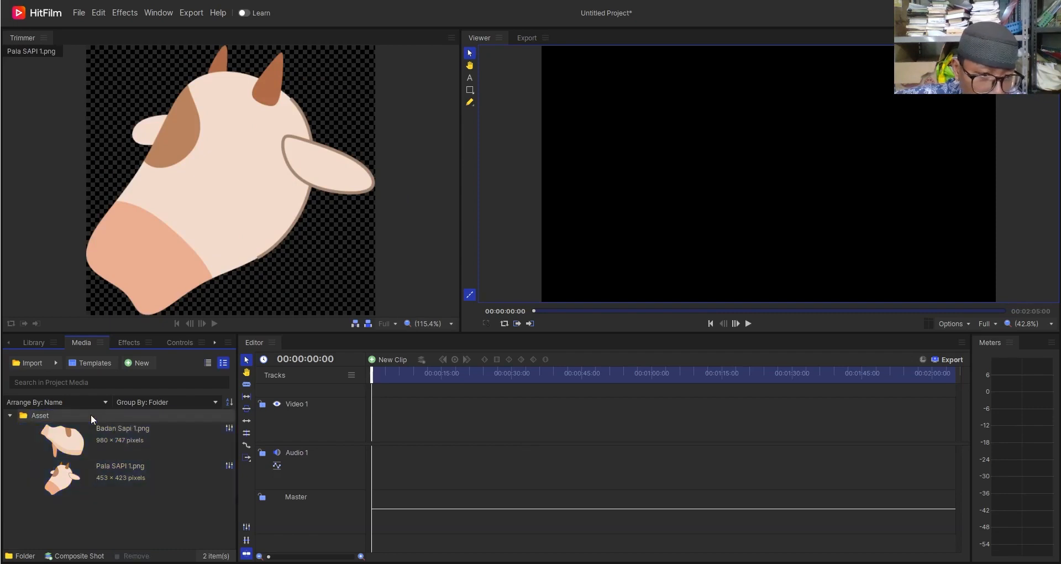
left_click(9, 416)
Step: Add a second media folder named Background
left_click(25, 556)
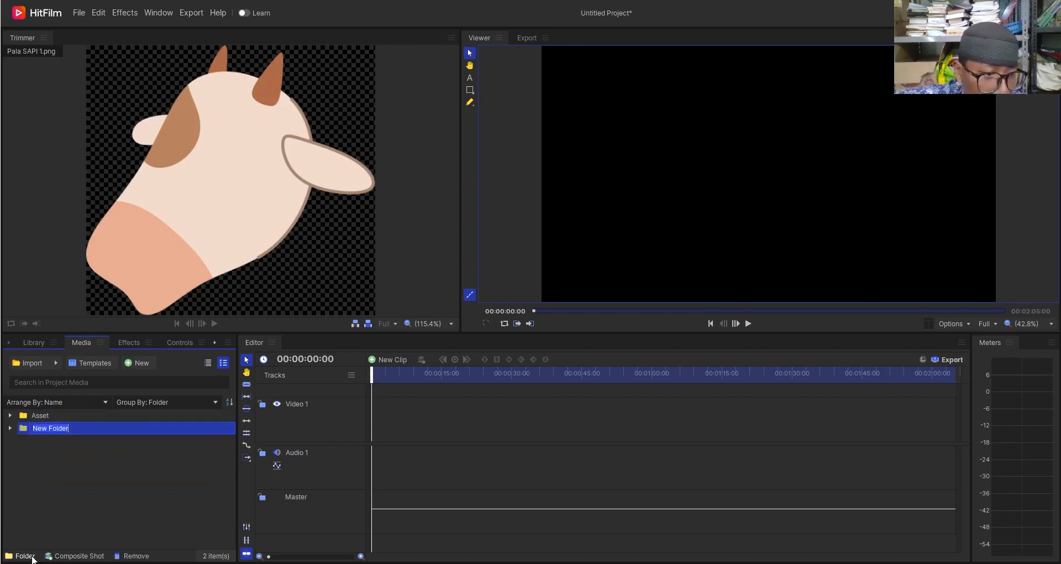
type("Backg")
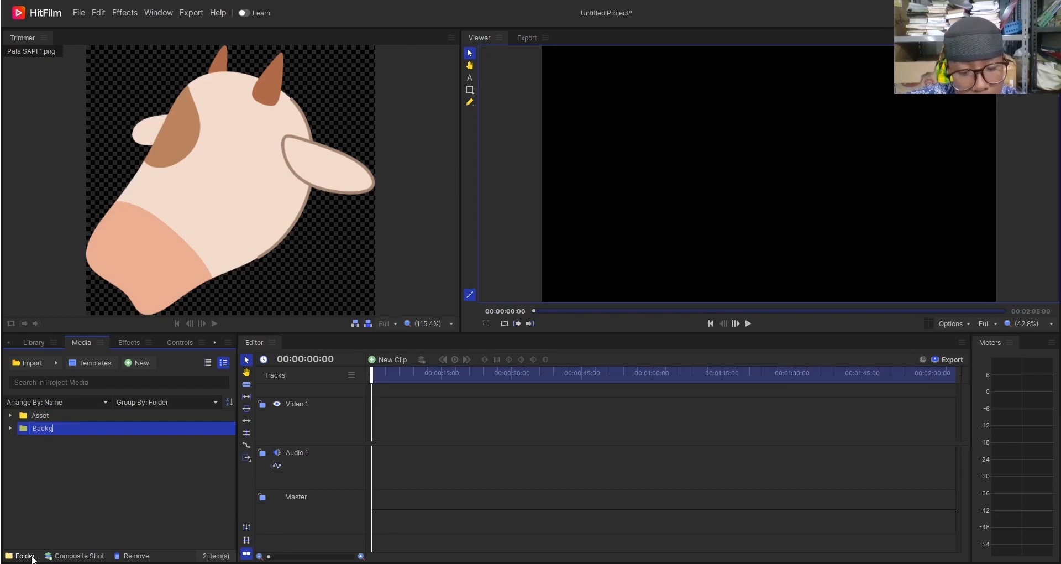
type("round")
key("Return")
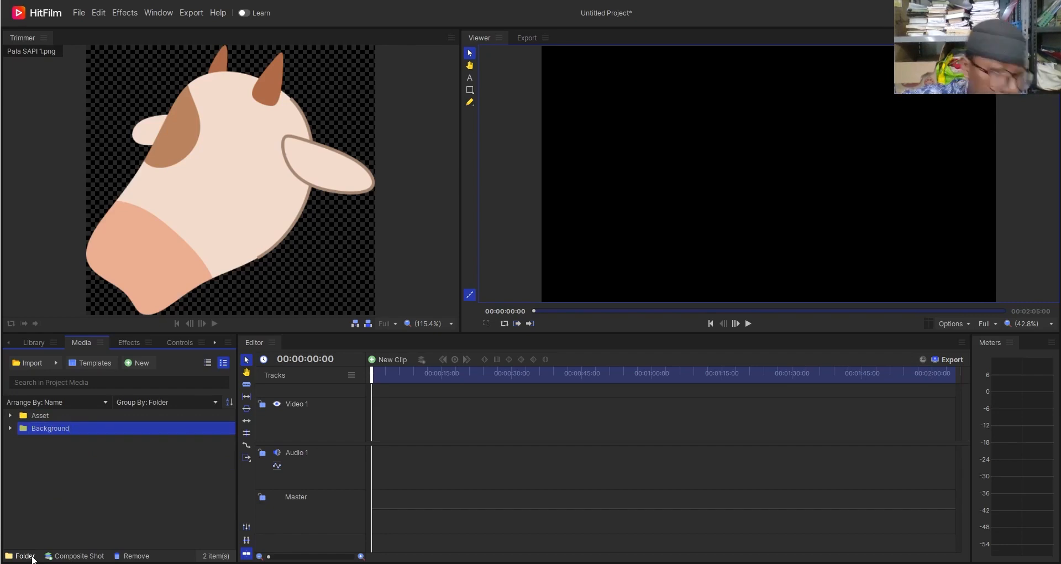
Step: Remove the stray folder nested in Background and create a top-level media folder named Composite
left_click(25, 555)
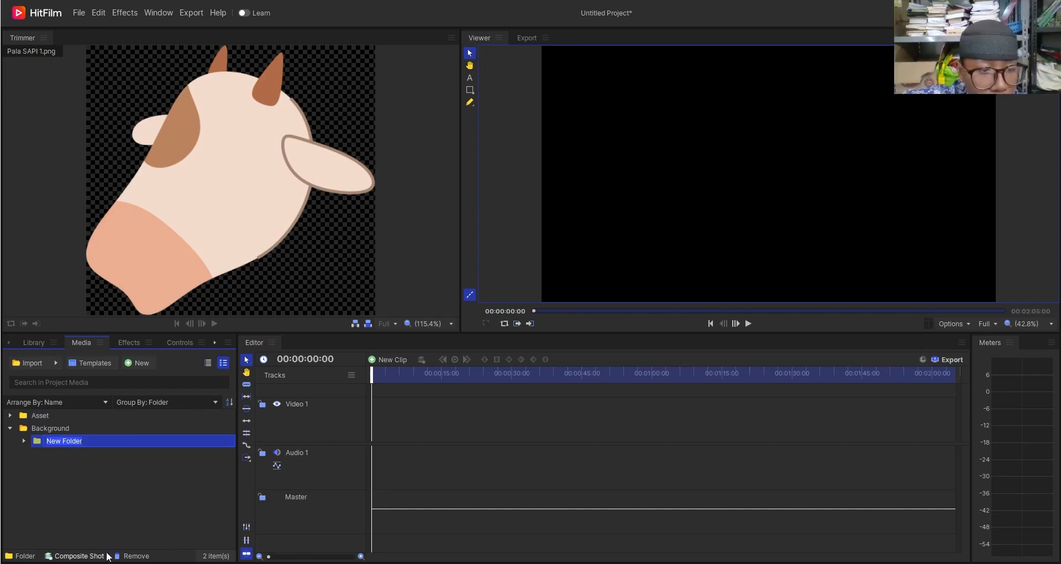
left_click(133, 555)
left_click(25, 556)
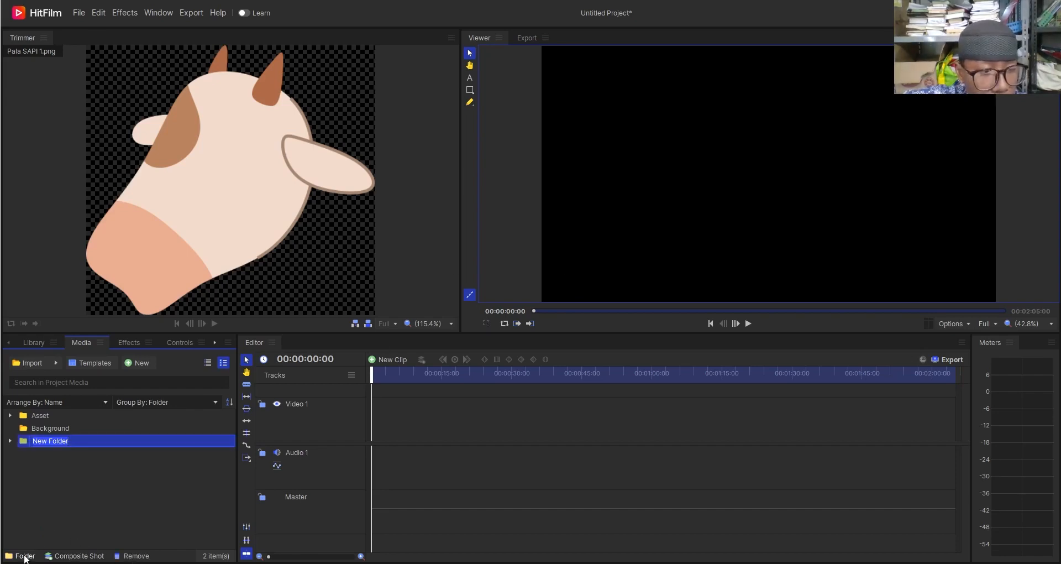
type("Composi")
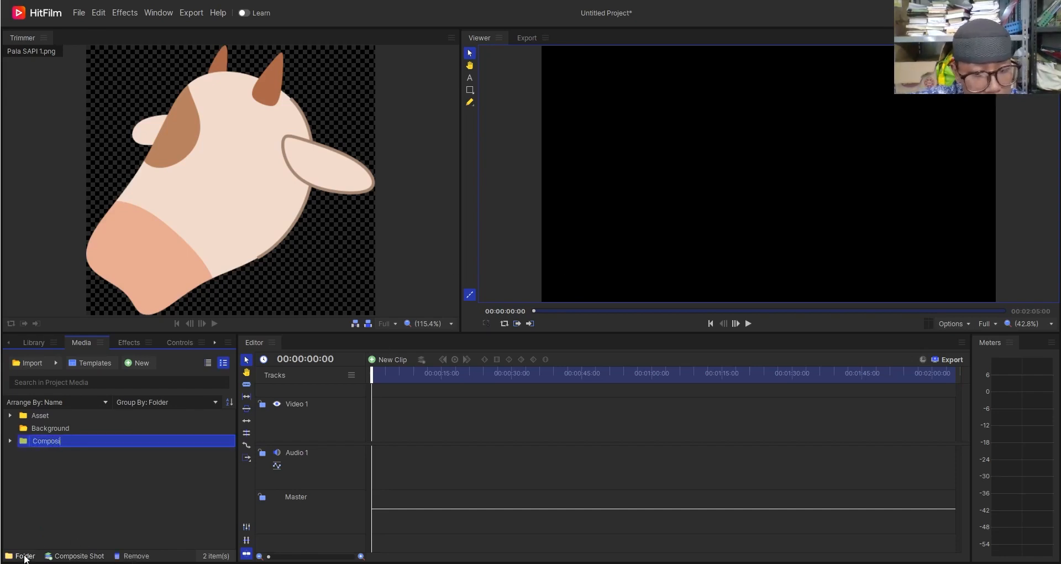
type("te")
key("Return")
Step: Create a 30-second, 1920 × 1080, 60 fps composite shot named Content Composite and move it into the Composite folder
left_click(63, 516)
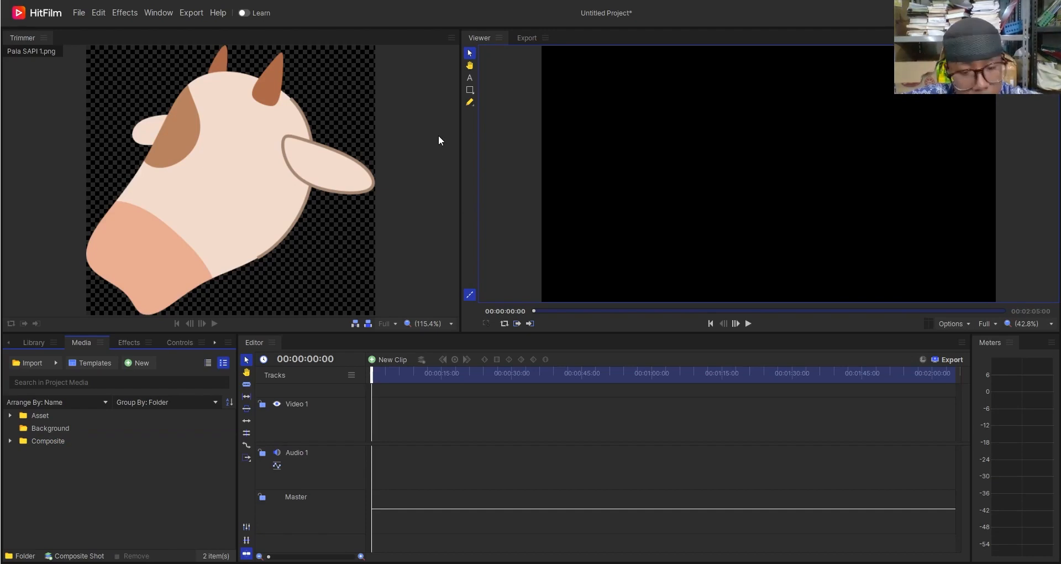
key("Return")
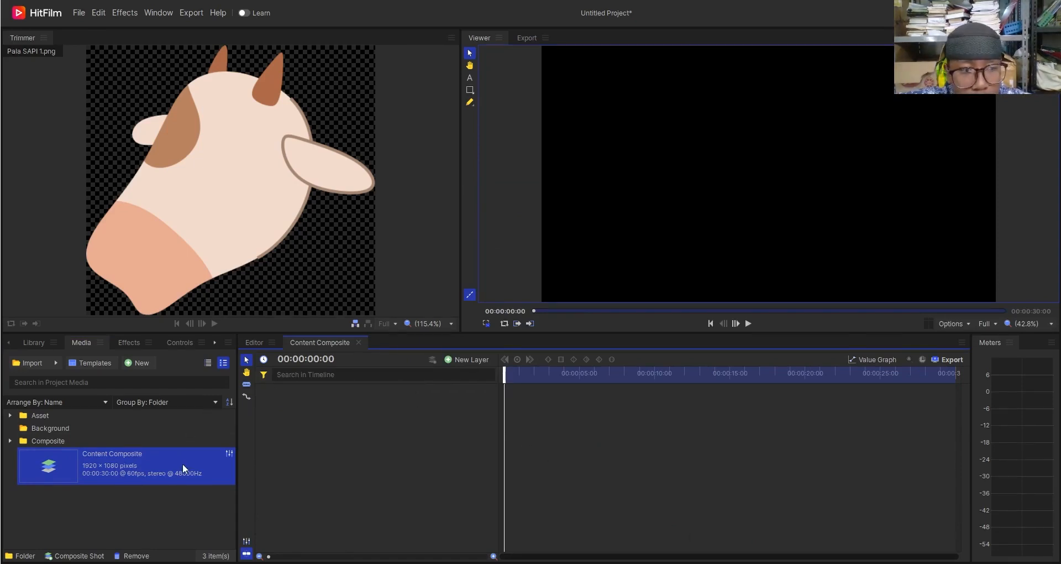
left_click_drag(145, 467, 98, 442)
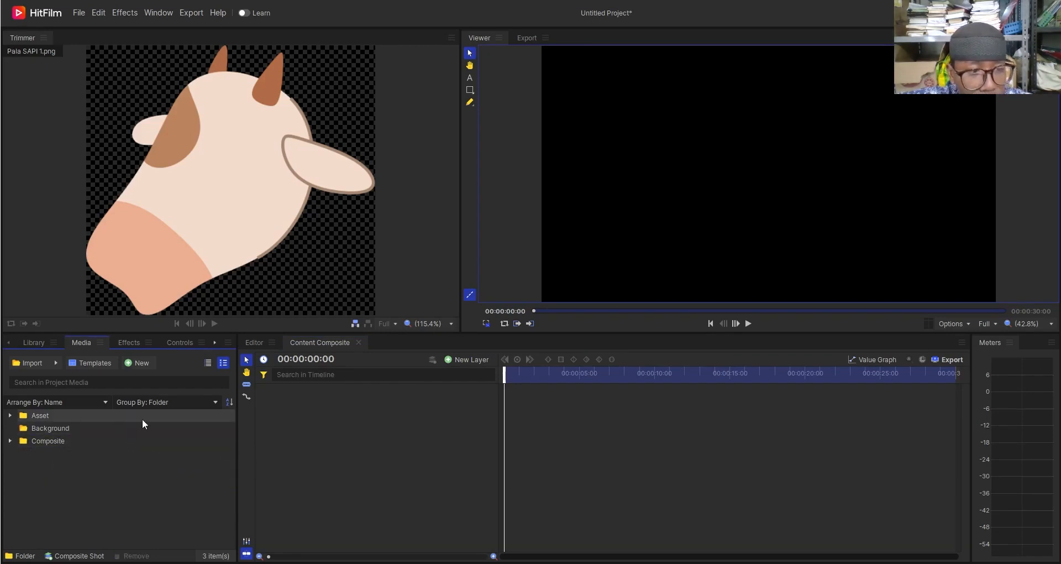
Step: Add a full-frame light blue plane layer to Content Composite and file its media in the Background folder
left_click(471, 361)
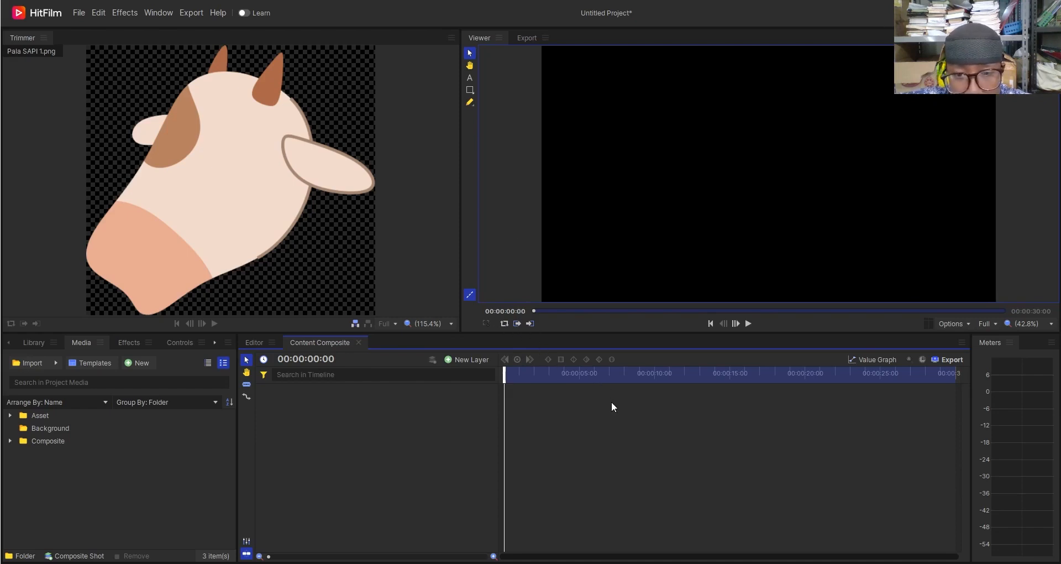
left_click(603, 352)
left_click(742, 210)
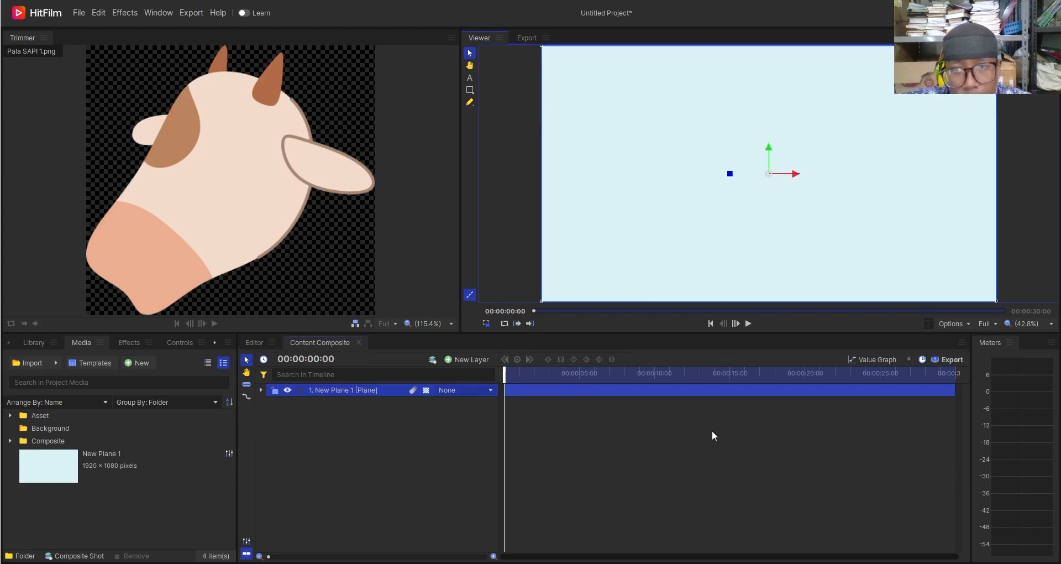
left_click(714, 435)
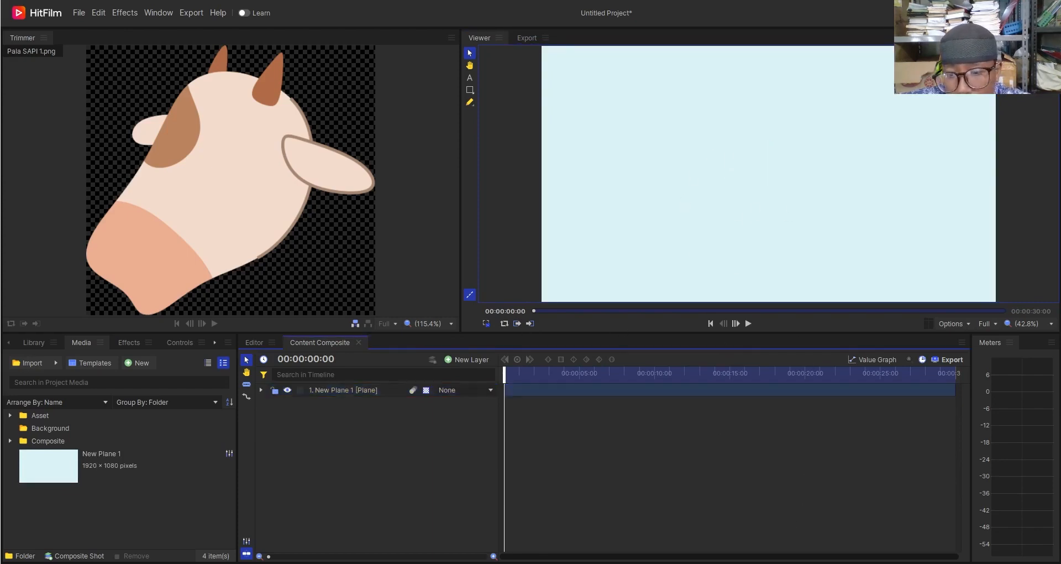
left_click(10, 441)
left_click(9, 441)
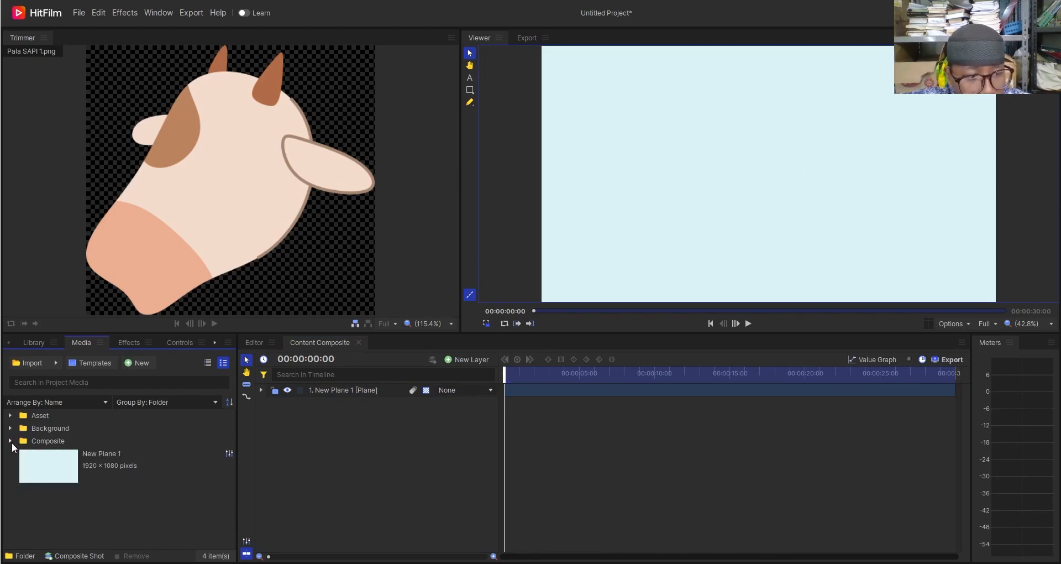
Step: Add both cow images to the composite and order the layers with Pala SAPI 1 first, Badan Sapi 1 second and the plane last
left_click_drag(58, 465, 400, 415)
left_click(10, 428)
left_click(10, 415)
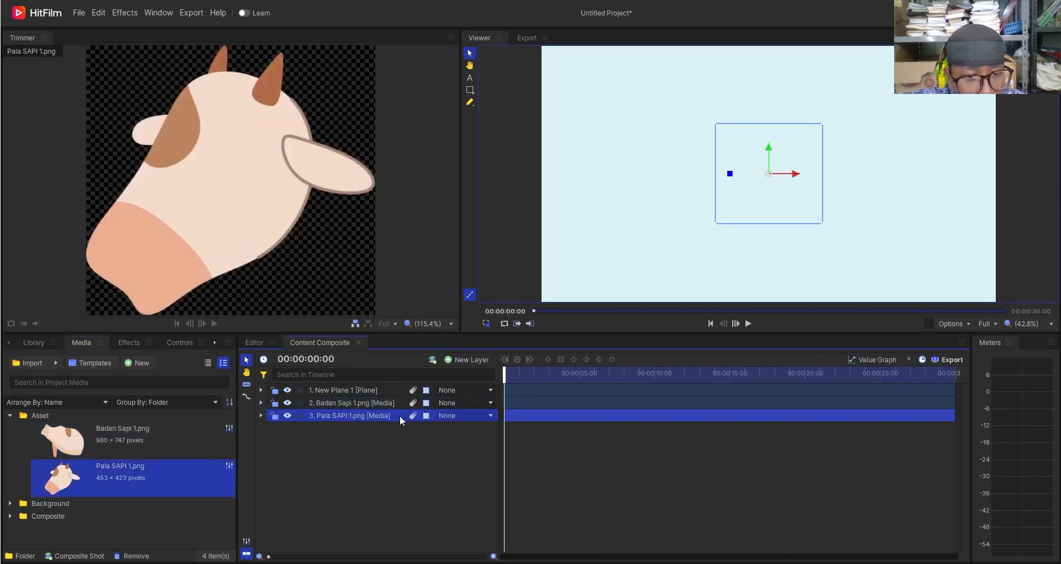
left_click(402, 493)
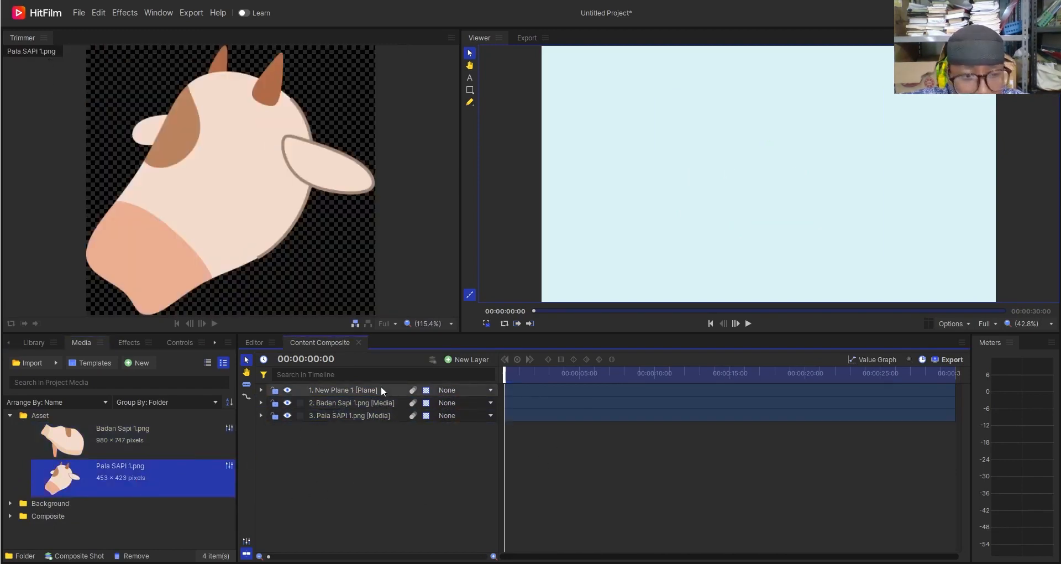
mouse_move(370, 389)
left_mouse_down()
mouse_move(369, 426)
mouse_move(358, 386)
left_mouse_up()
left_click(360, 403)
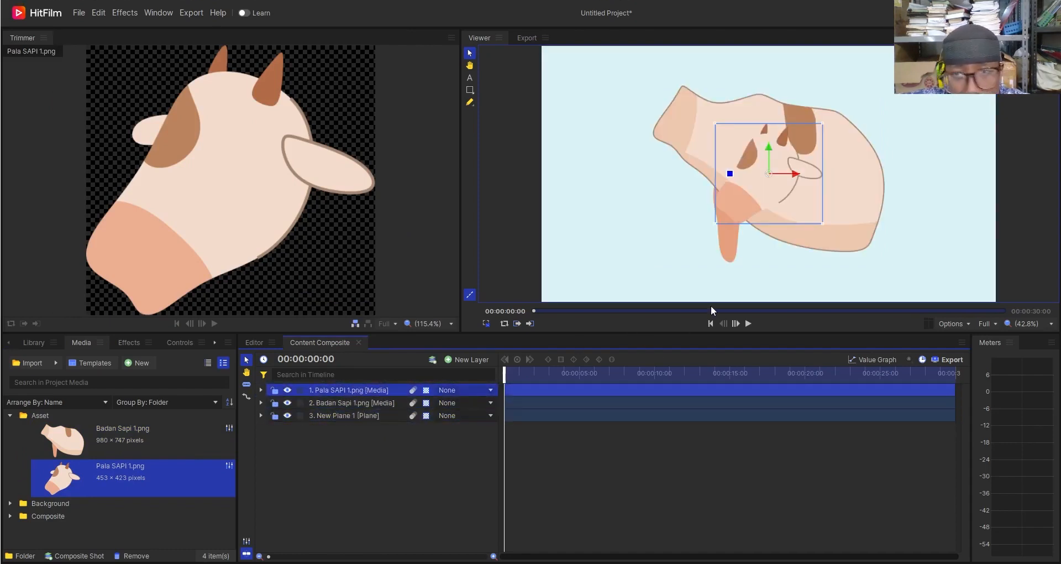
Step: Move the cow's body to the lower right of the frame and its head to the left, separating them
left_click_drag(847, 199, 977, 285)
left_click_drag(772, 222, 695, 197)
mouse_move(868, 239)
left_mouse_down()
mouse_move(840, 190)
mouse_move(867, 220)
left_mouse_up()
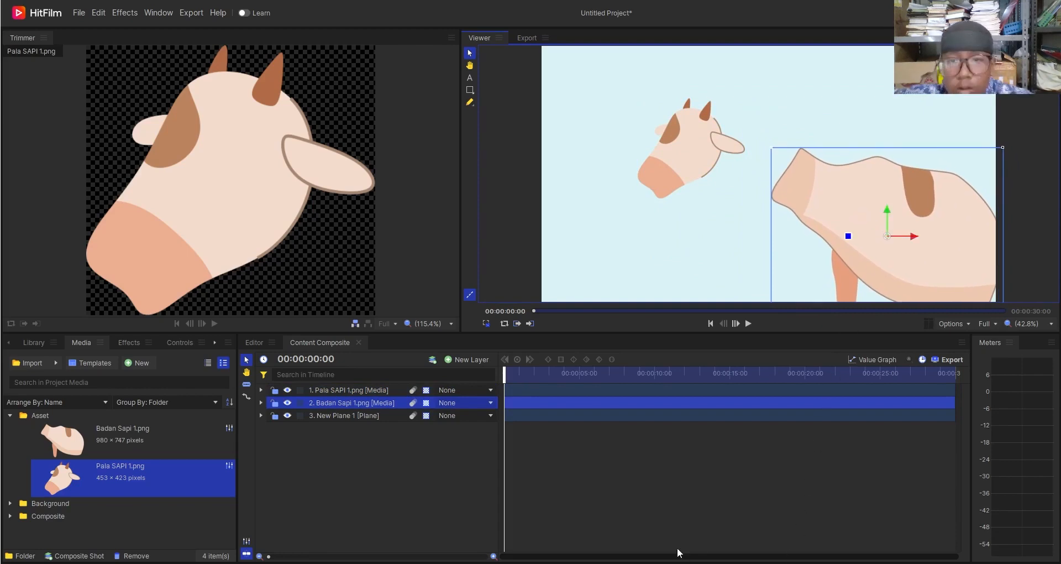
Step: Place the cow's head onto the neck of the body
left_click_drag(701, 160, 699, 167)
scroll(675, 185, "up", 2)
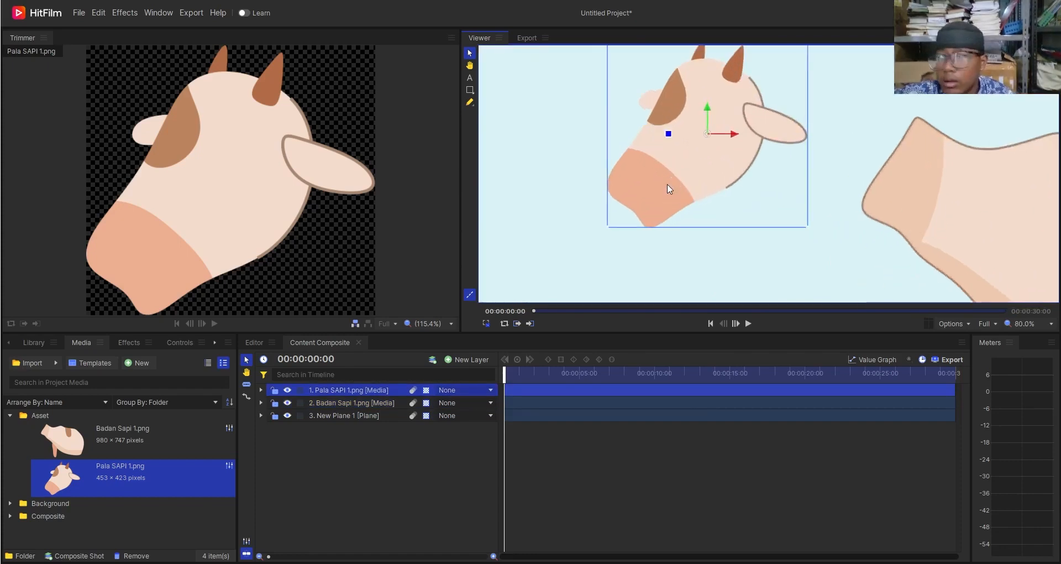
scroll(671, 190, "down", 3)
scroll(820, 241, "down", 1)
left_click_drag(719, 206, 801, 216)
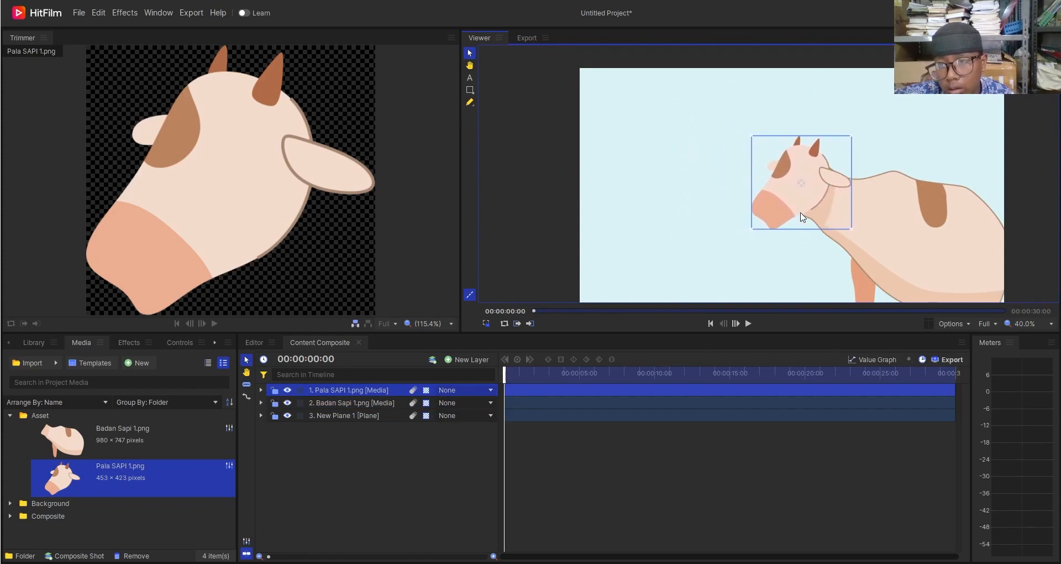
left_click(722, 213)
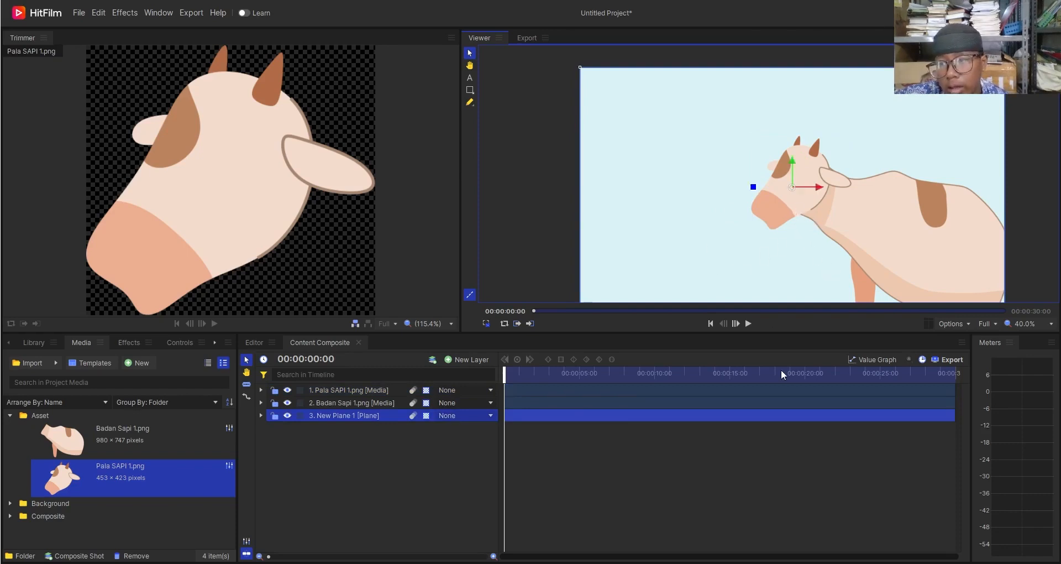
left_click(725, 481)
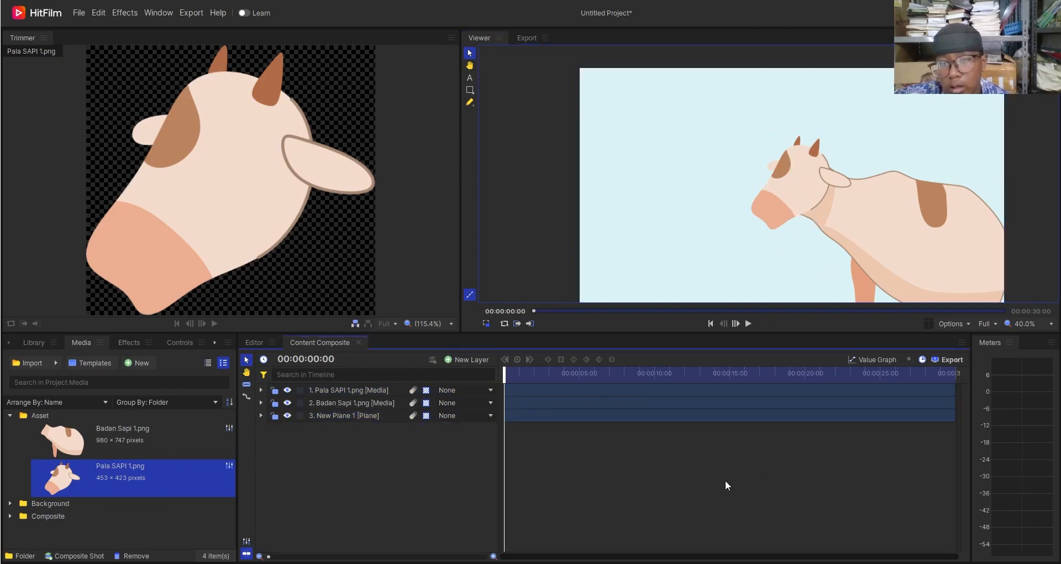
Step: Add a camera layer to the composite and convert the head, body and plane layers to 3D
left_click(446, 414)
left_click(593, 315)
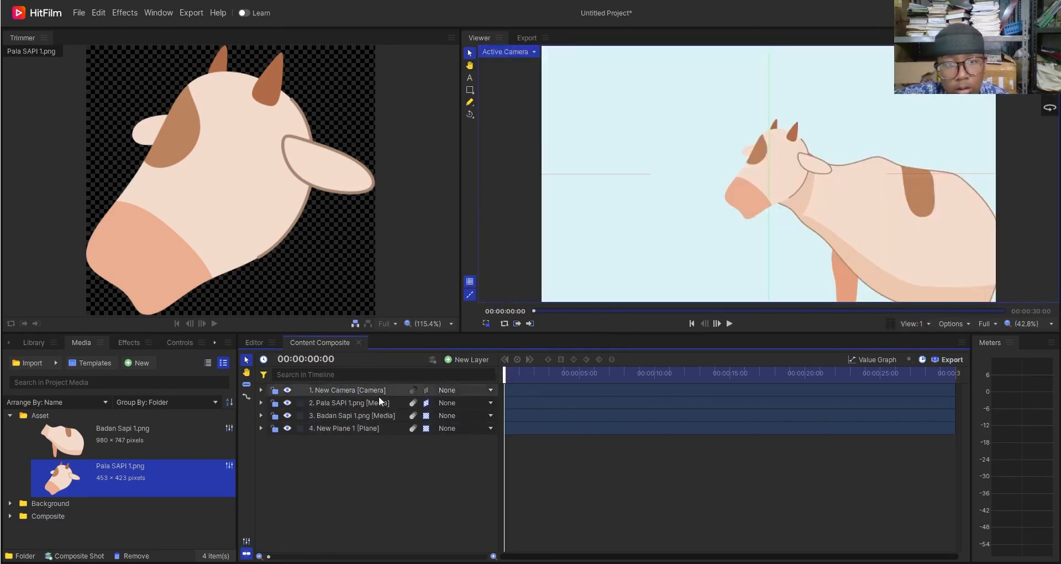
left_click(428, 429)
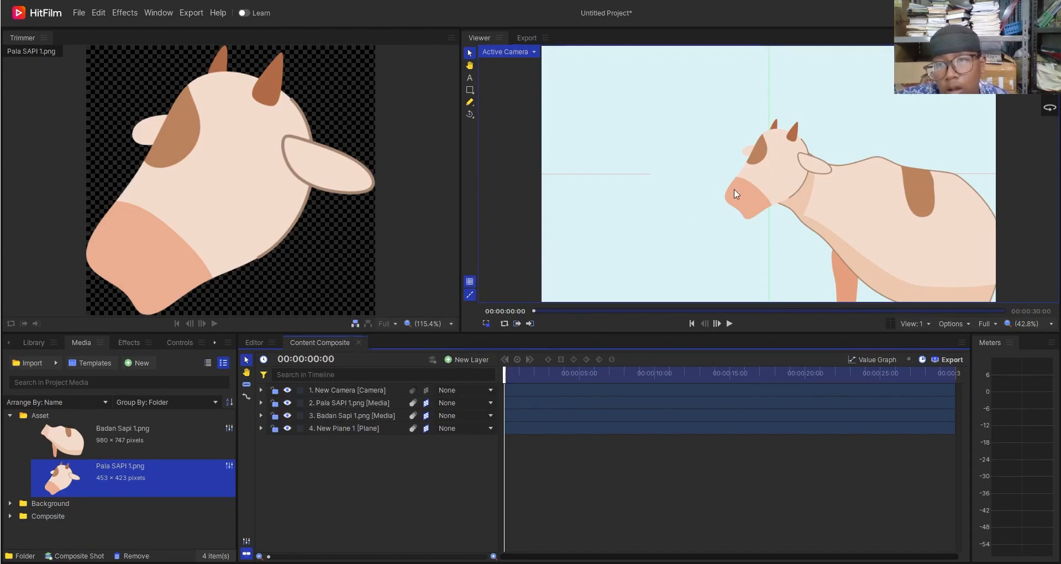
Step: Shift the cow's body slightly right and down, and realign the head with its neck
left_click_drag(735, 193, 768, 188)
left_click(381, 470)
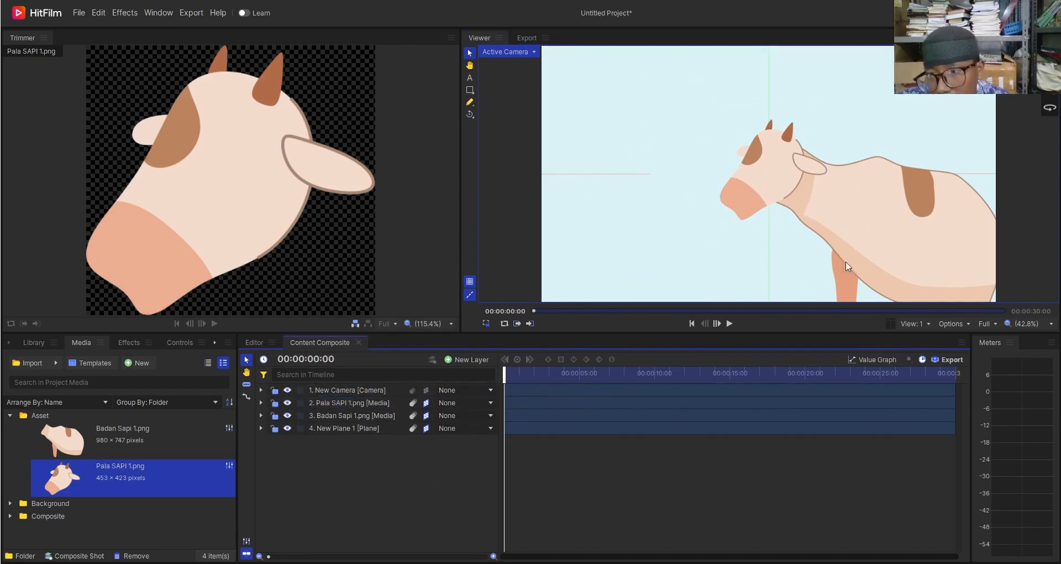
left_click(887, 236)
left_click_drag(902, 238, 910, 244)
left_click(735, 194)
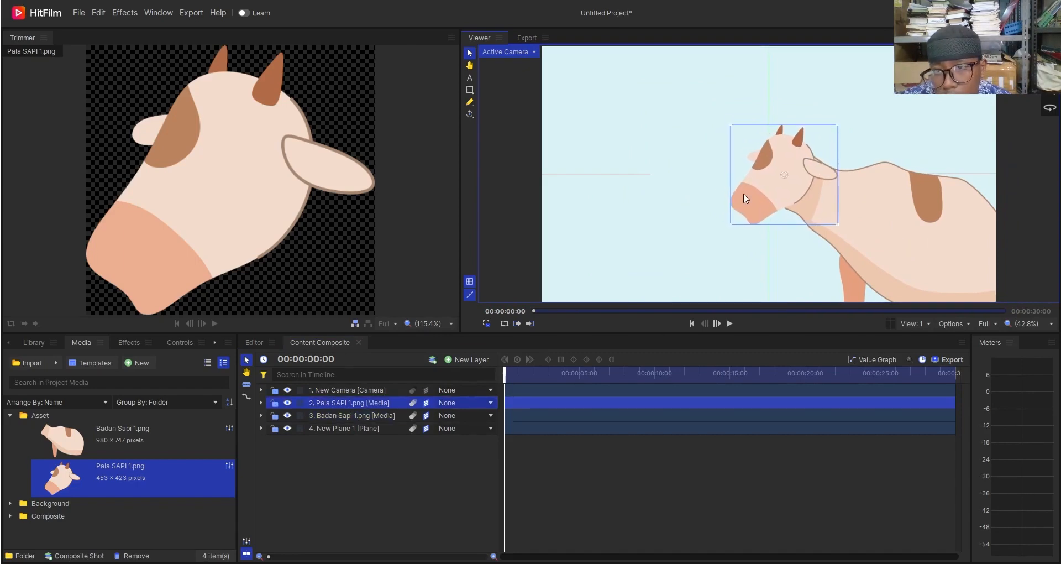
left_click(435, 462)
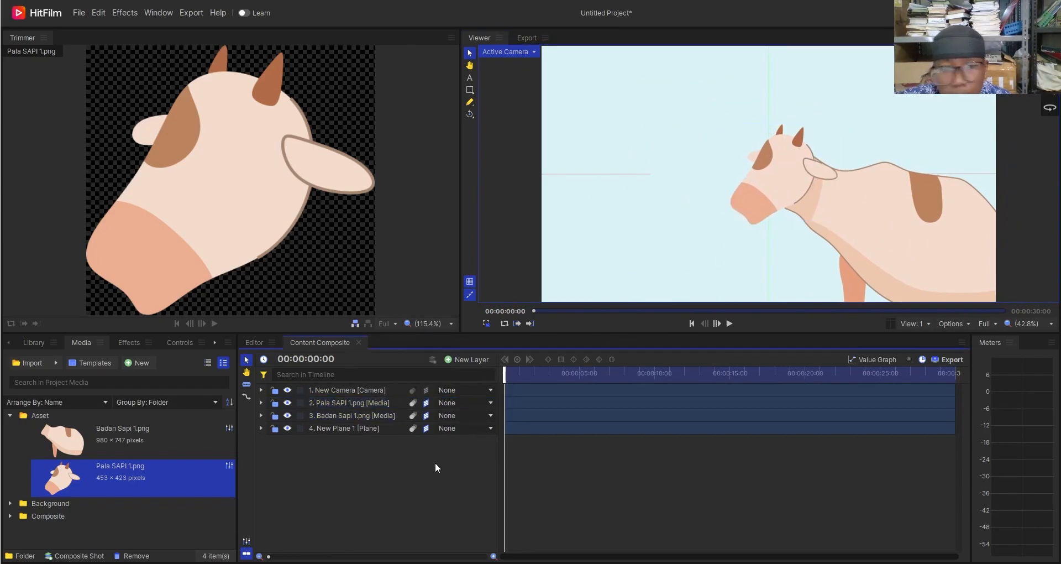
Step: Enable keyframing for the Position and Orientation of the Pala SAPI 1.png layer at 00:00:00:00
left_click(263, 402)
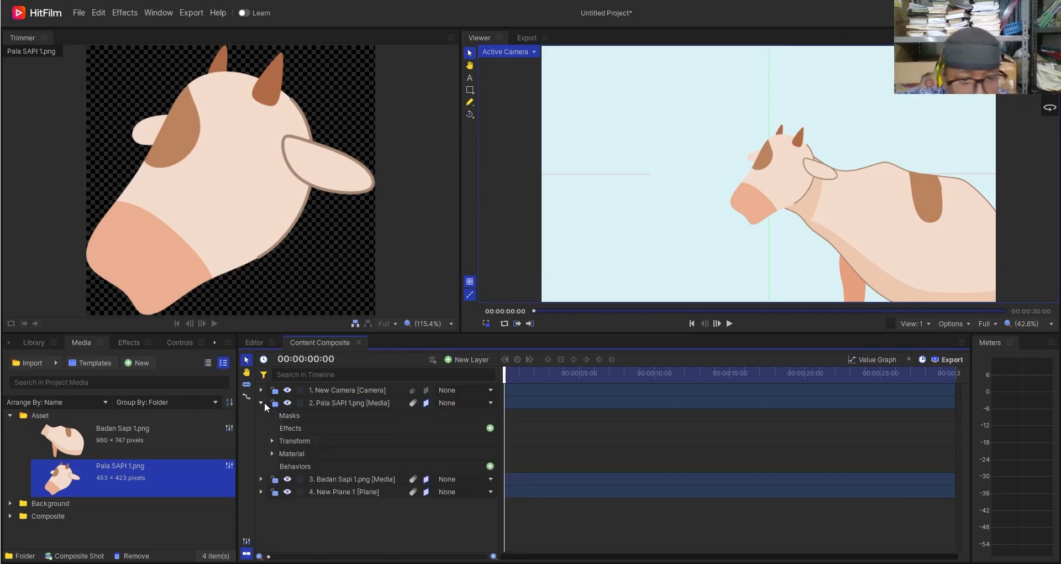
left_click(273, 440)
scroll(354, 443, "down", 3)
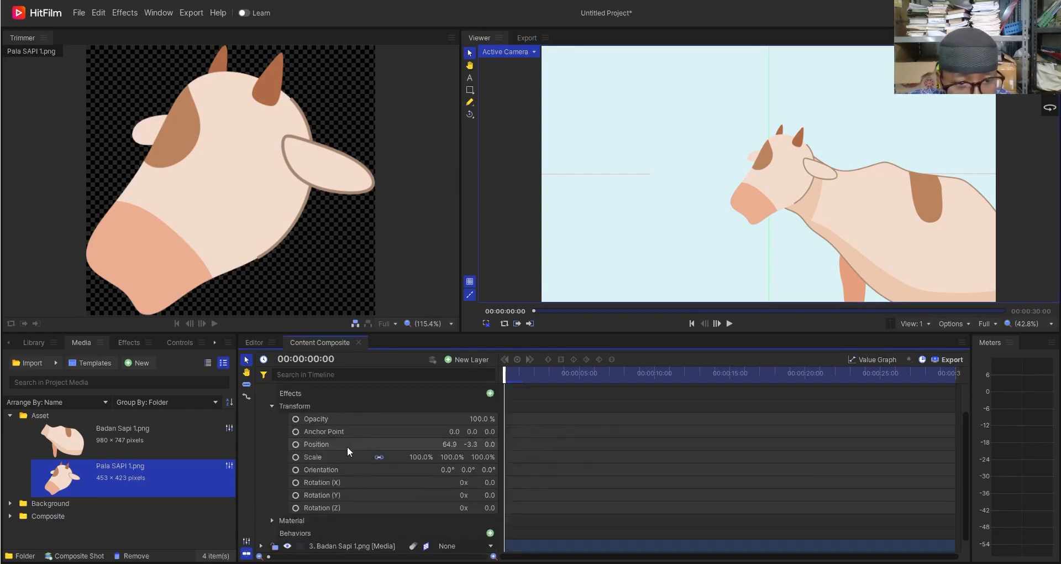
left_click(296, 444)
left_click(296, 469)
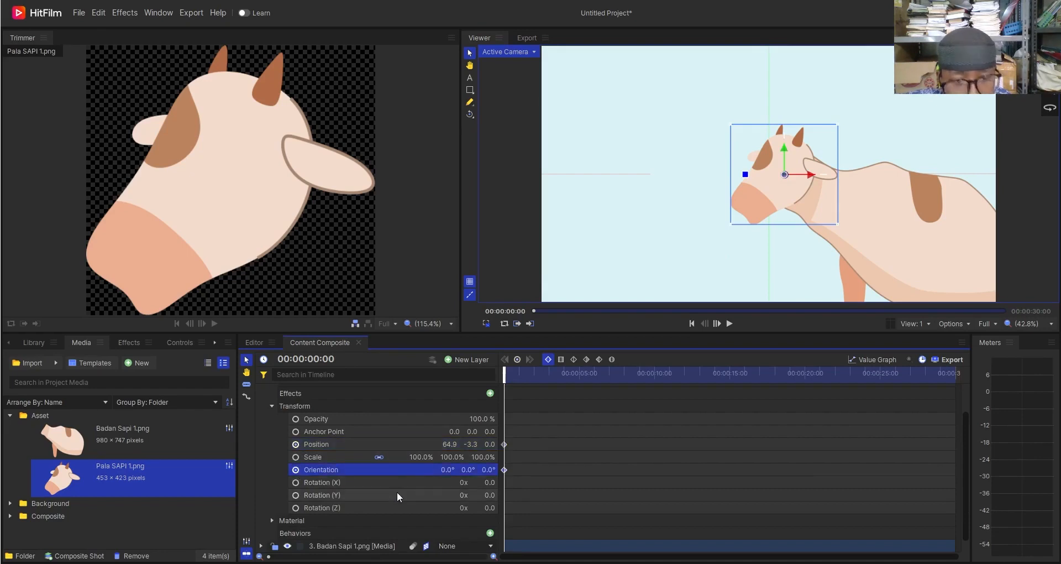
scroll(386, 479, "down", 1)
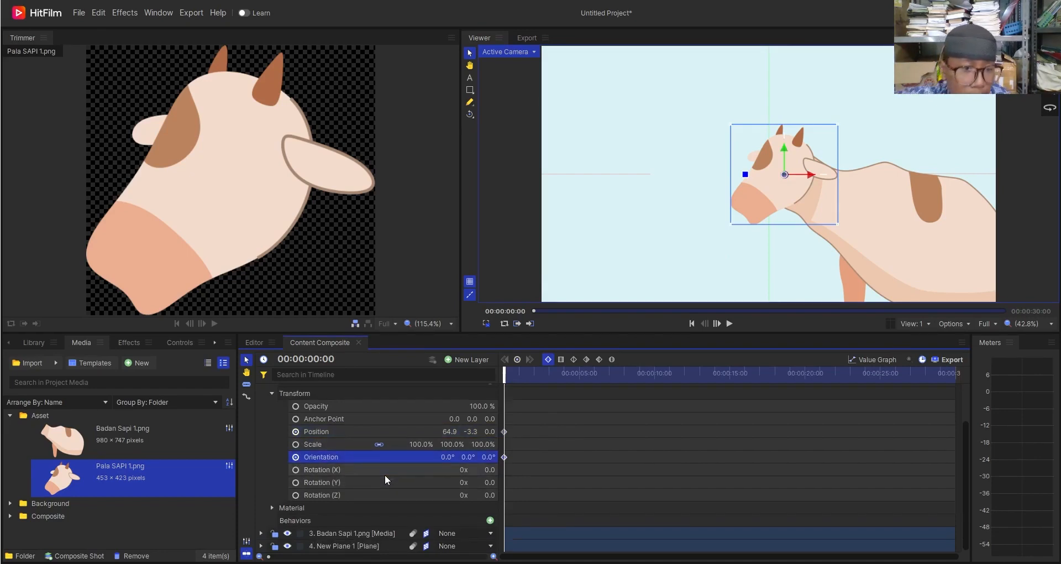
Step: Enable keyframing for the Position and Orientation of the Badan Sapi 1.png layer at 00:00:00:00, and show only the keyframed properties
left_click(261, 533)
scroll(326, 502, "down", 5)
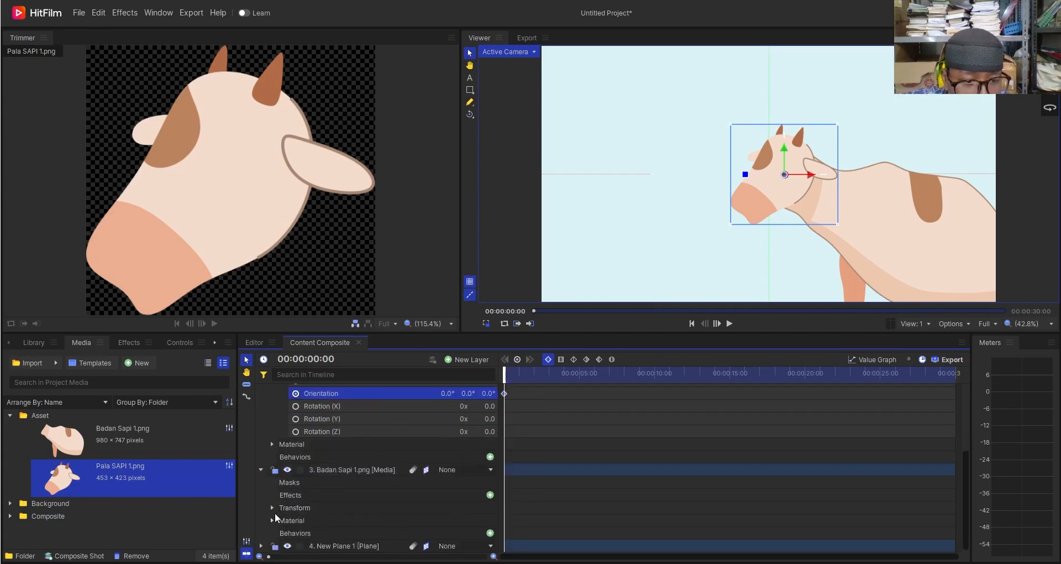
left_click(321, 505)
scroll(322, 505, "down", 5)
left_click(313, 476)
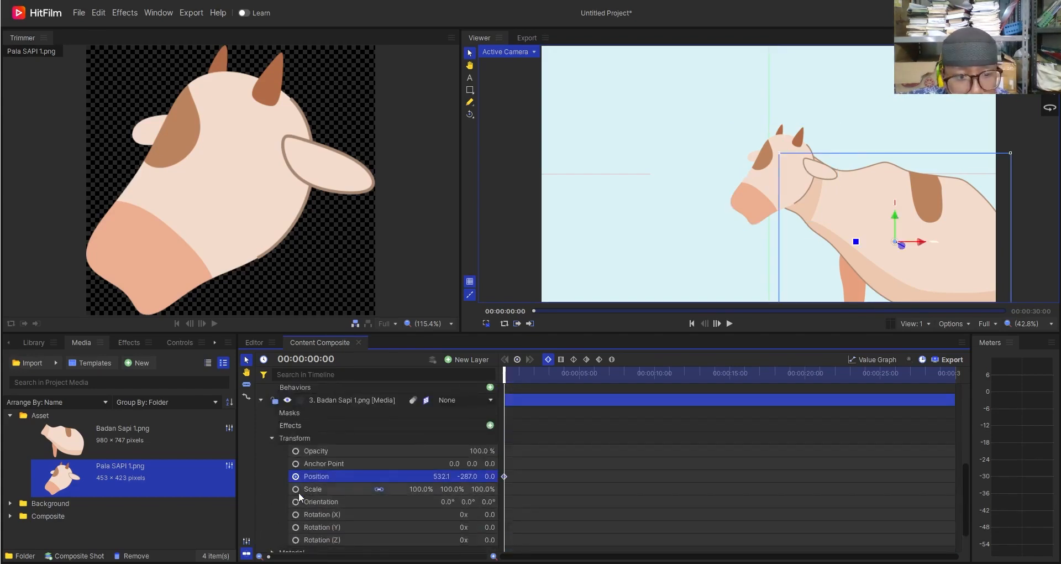
left_click(296, 502)
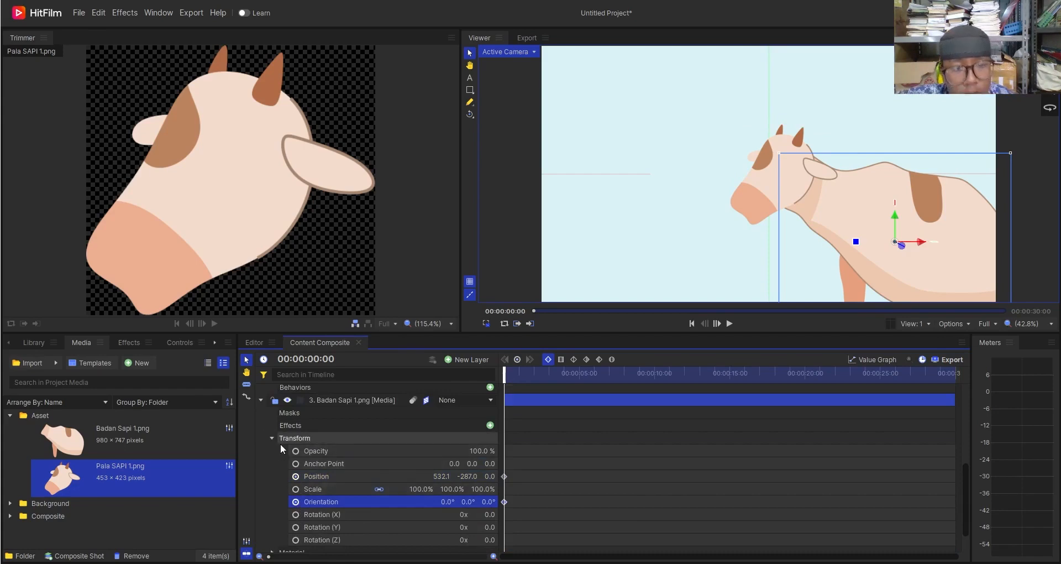
key("u")
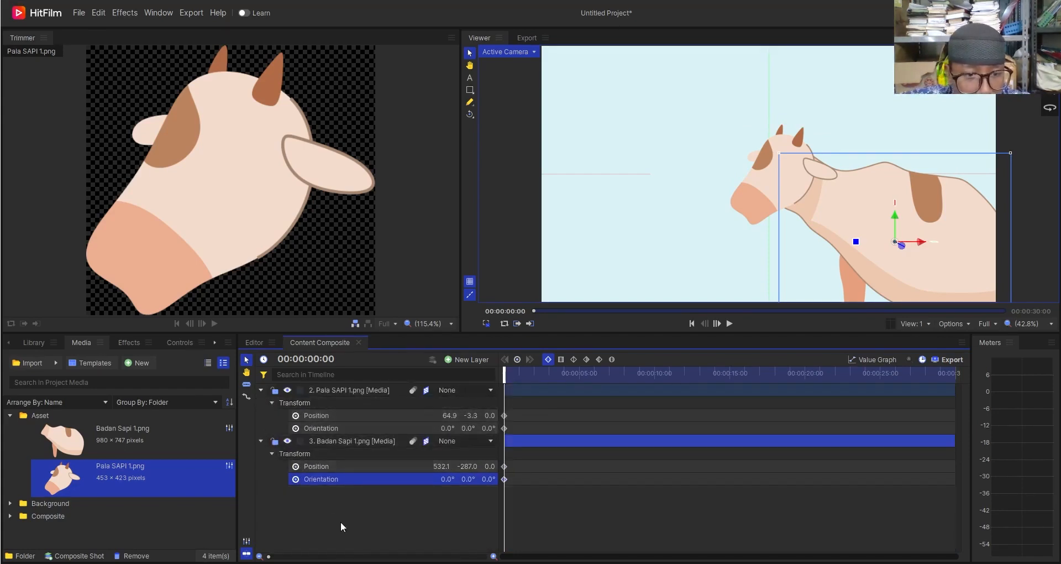
left_click(358, 522)
Step: Move the playhead to 00:00:02:00
left_click_drag(509, 374, 504, 408)
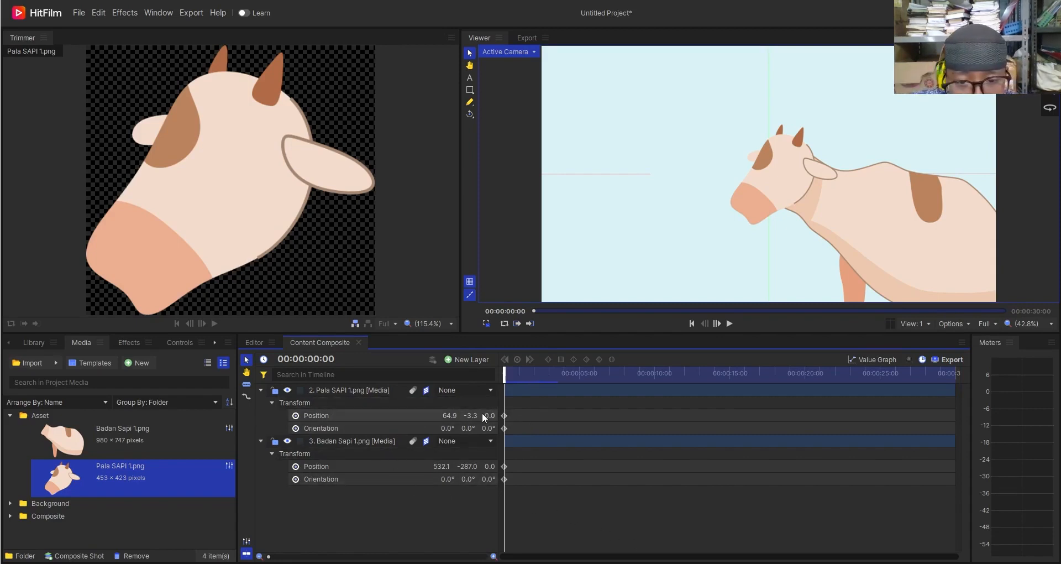
left_click_drag(506, 378, 554, 378)
left_click(323, 359)
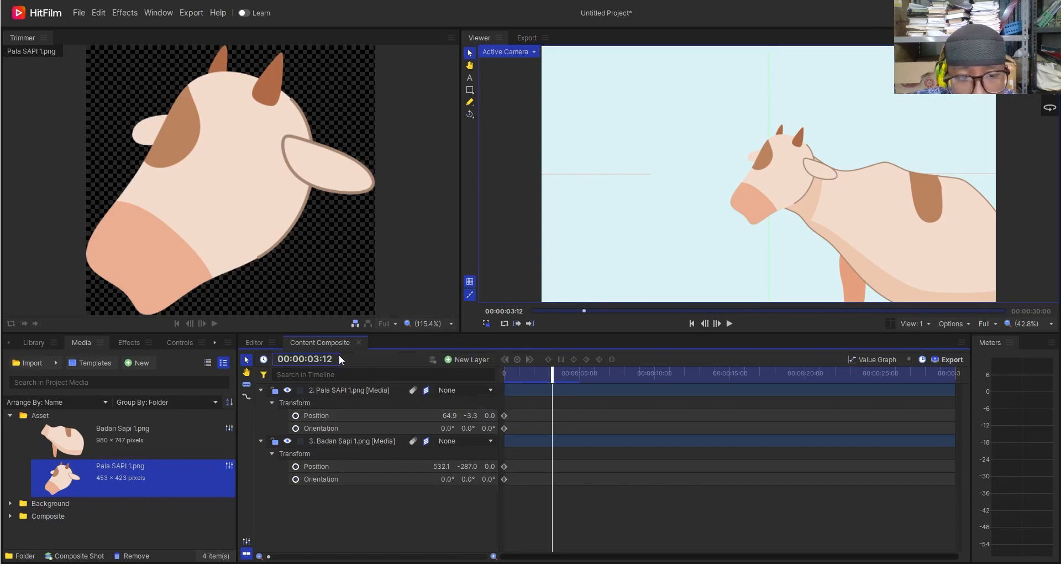
left_click_drag(553, 371, 494, 370)
double_click(319, 360)
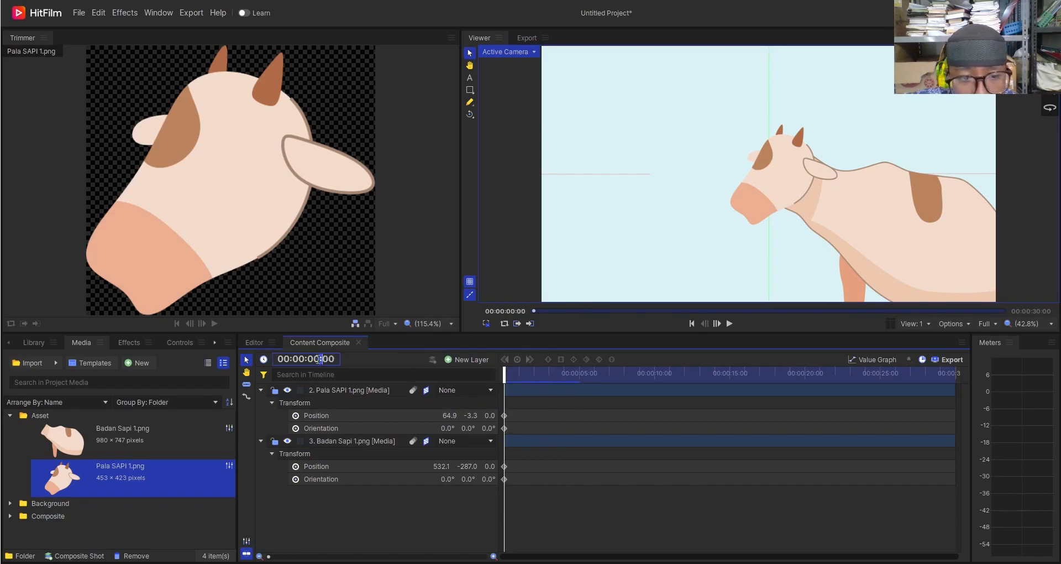
key("BackSpace")
type("2")
key("Return")
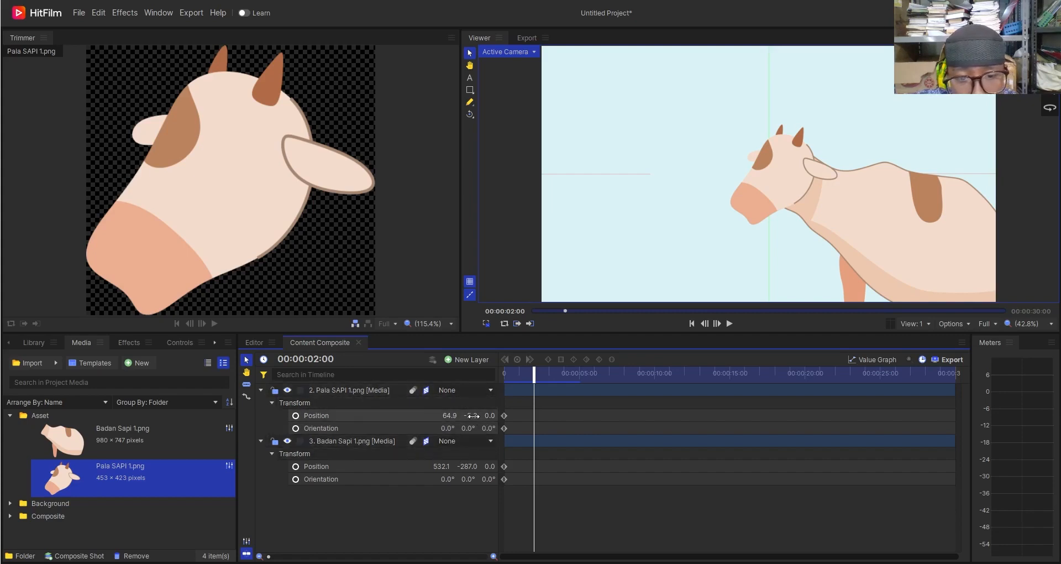
mouse_move(468, 415)
left_mouse_down()
mouse_move(477, 415)
mouse_move(458, 420)
left_mouse_up()
key("ctrl+z")
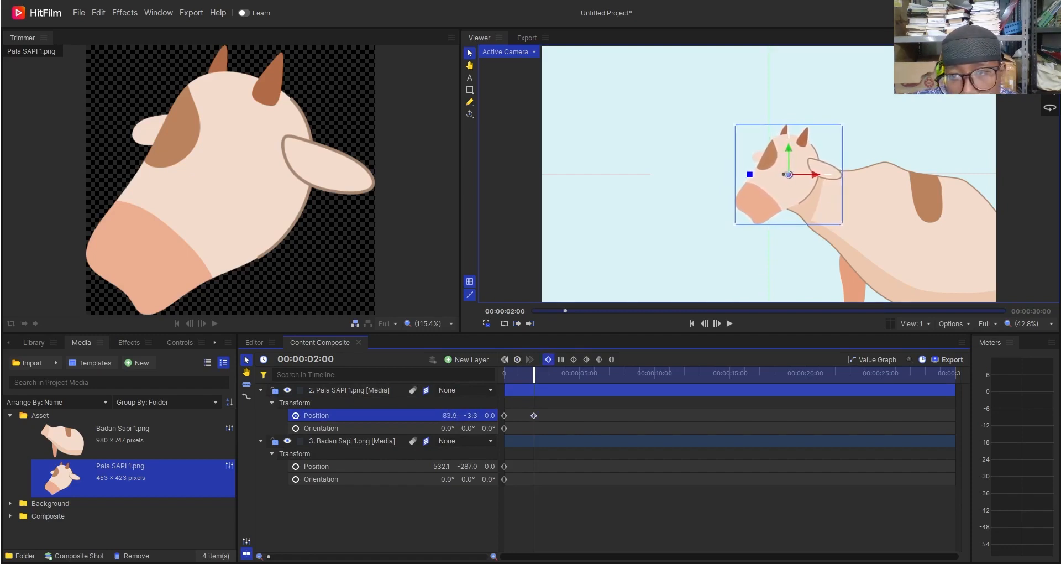
key("ctrl+z")
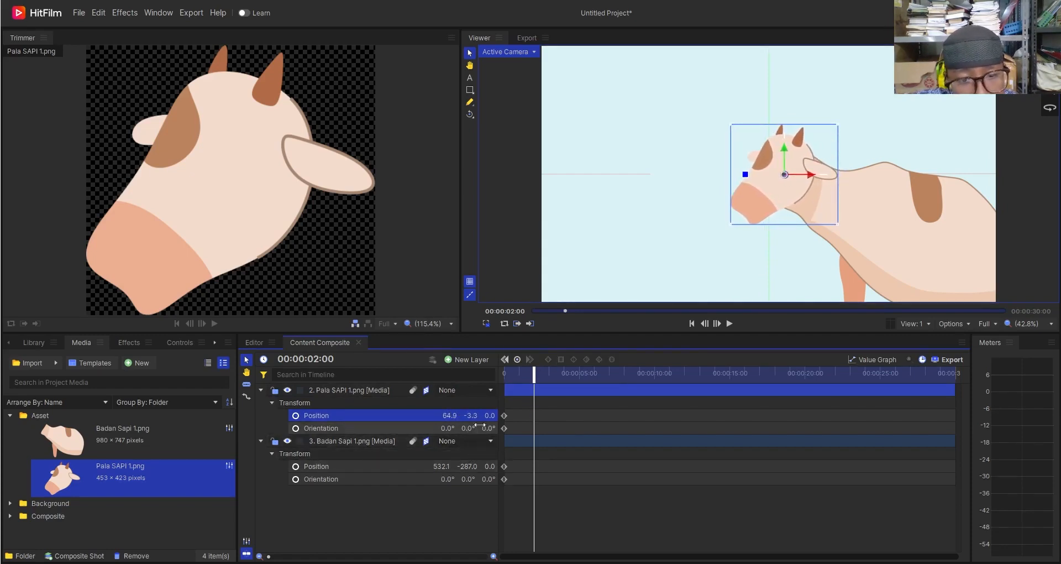
Step: Keyframe the cow head's Orientation at 00:00:02:00 with a Z rotation of 25°, tilting the muzzle upward
mouse_move(488, 427)
left_mouse_down()
mouse_move(500, 427)
mouse_move(488, 427)
left_mouse_up()
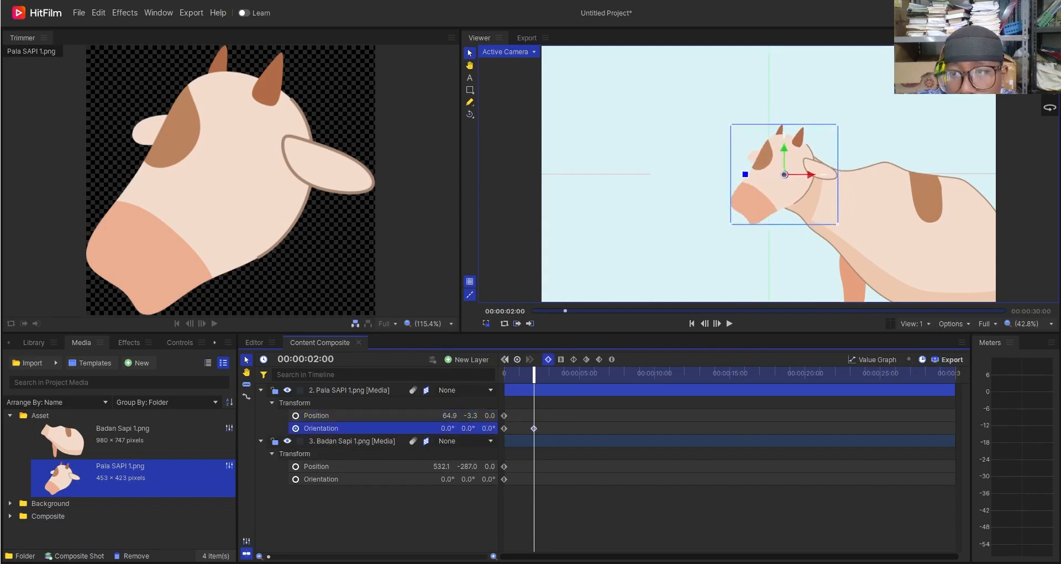
left_click_drag(745, 168, 749, 158)
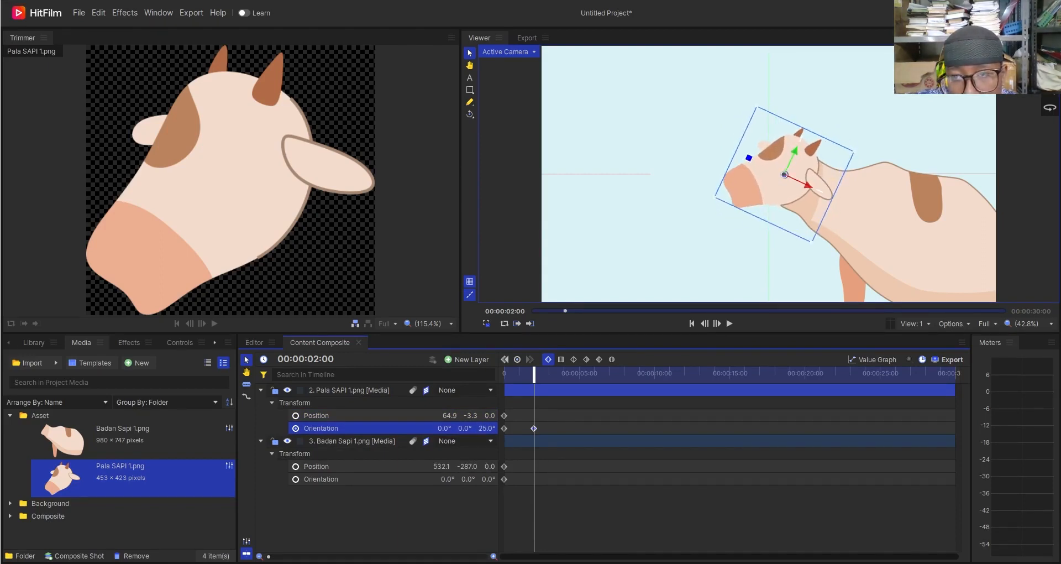
left_click(584, 509)
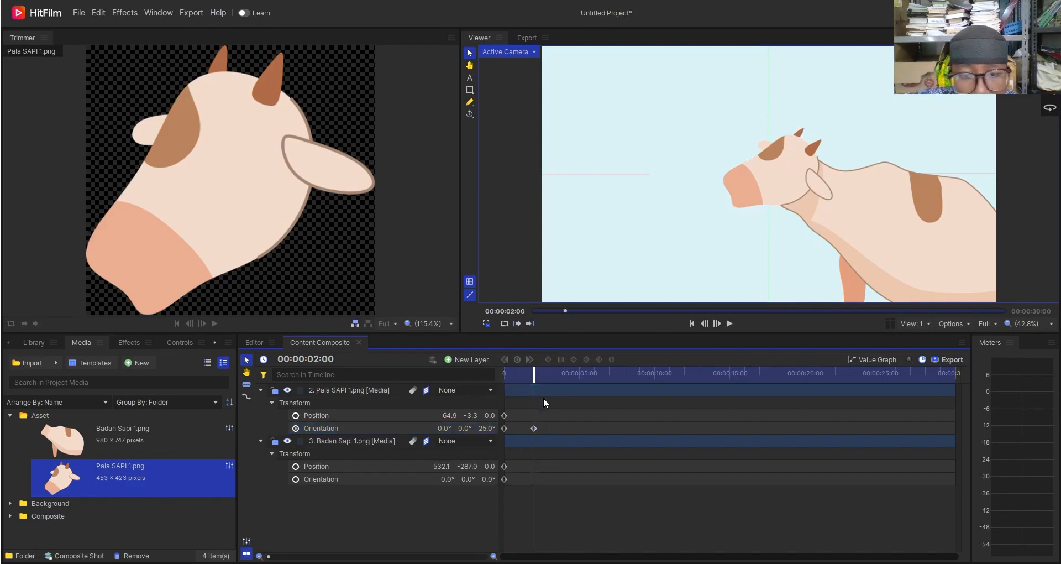
Step: Preview the cow head's tilt animation twice from the start, with the timeline enlarged around the keyframes
left_click_drag(533, 373, 505, 381)
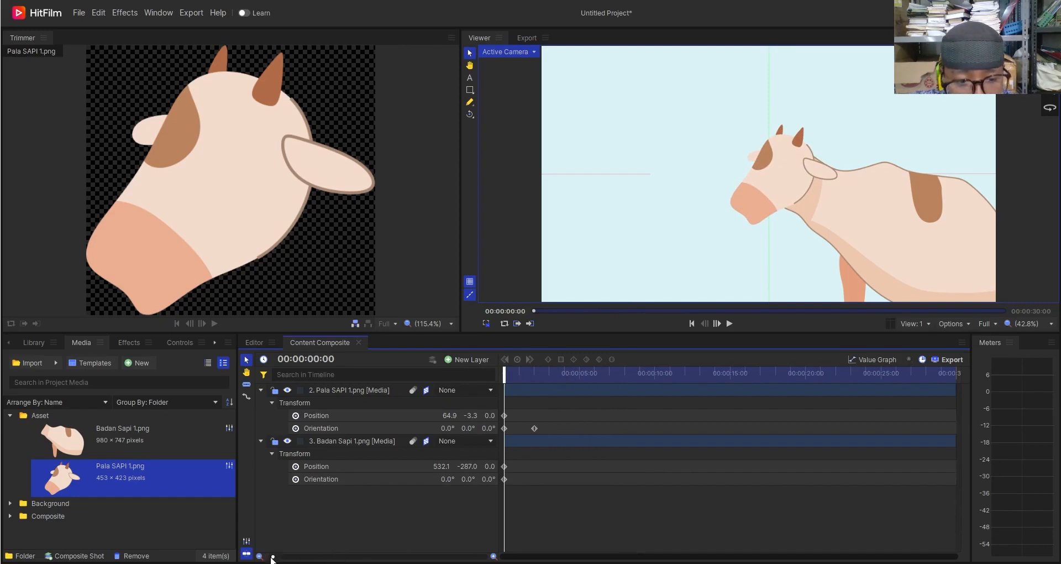
left_click_drag(271, 556, 424, 555)
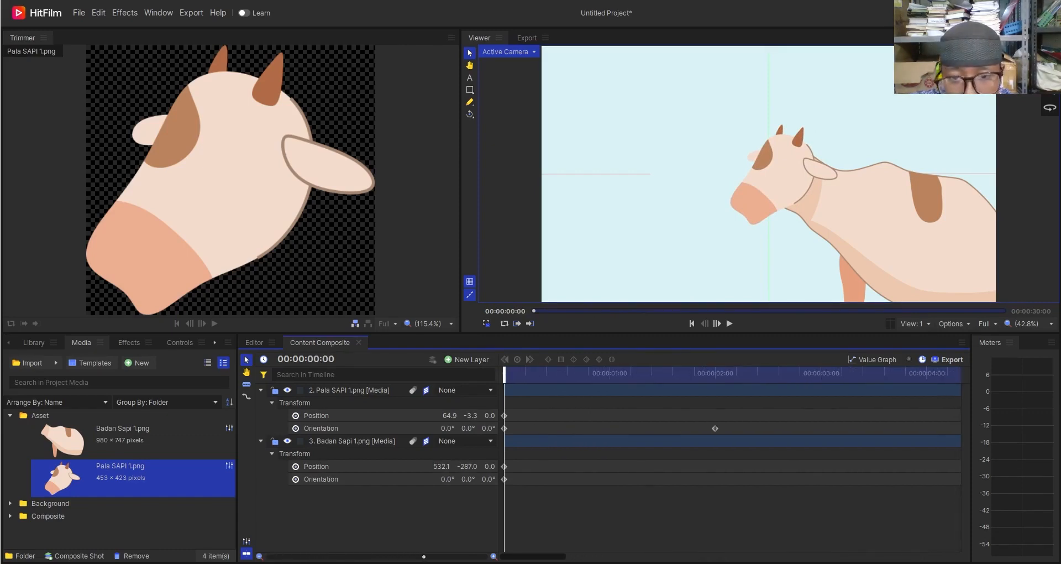
key("space")
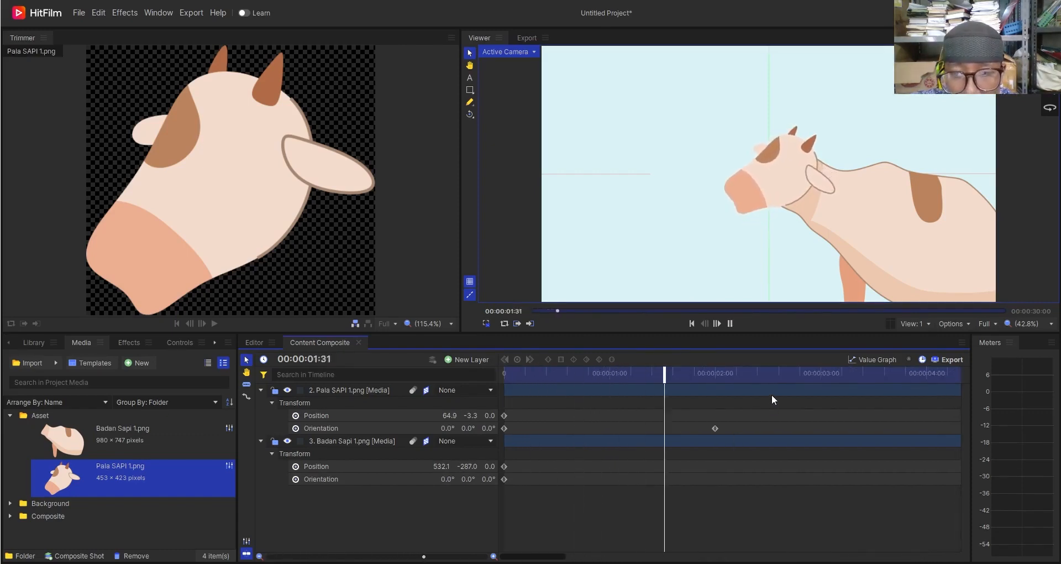
key("space")
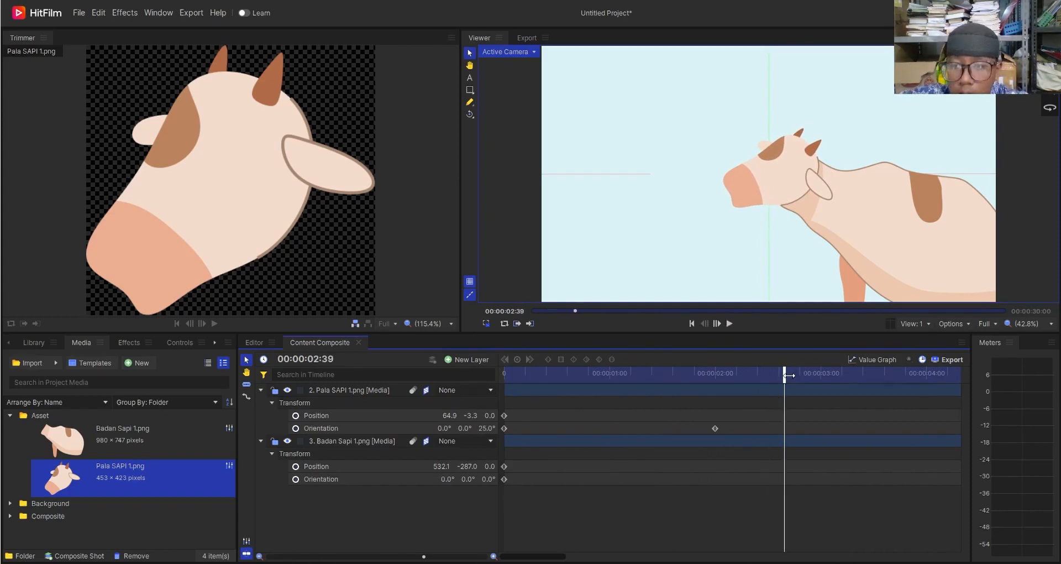
left_click_drag(785, 373, 469, 366)
key("space")
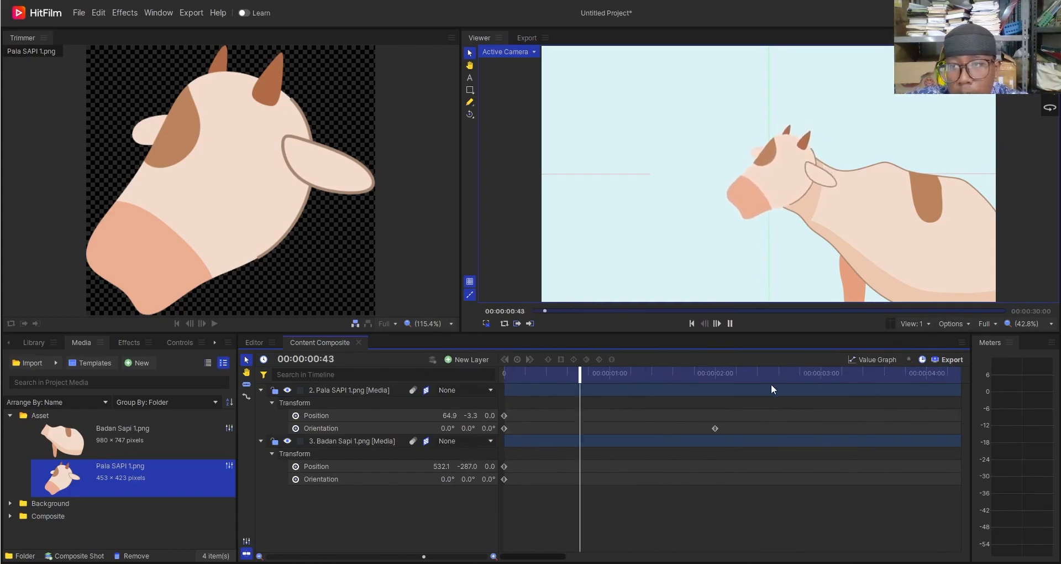
key("space")
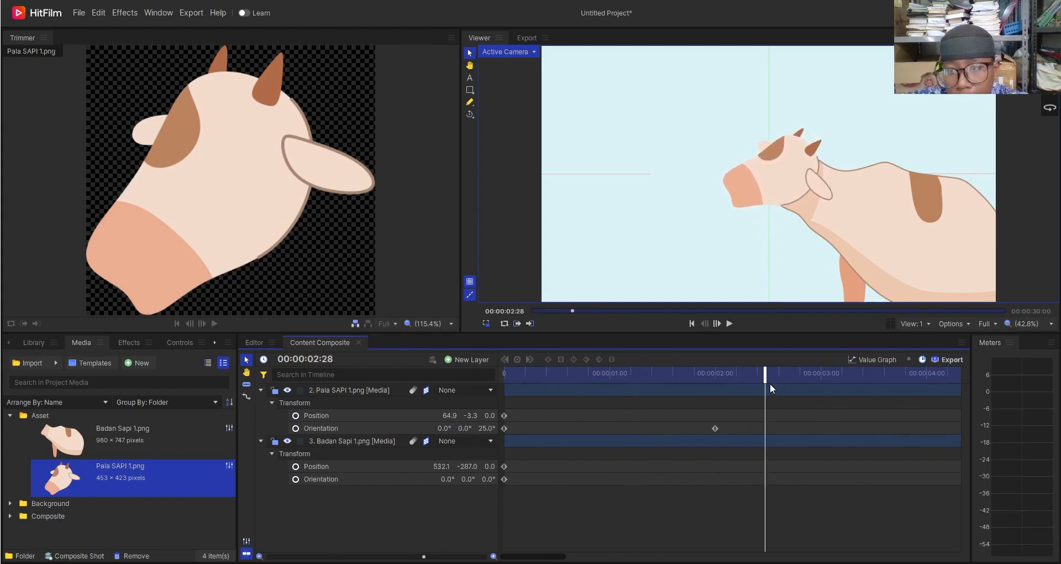
left_click_drag(765, 374, 431, 390)
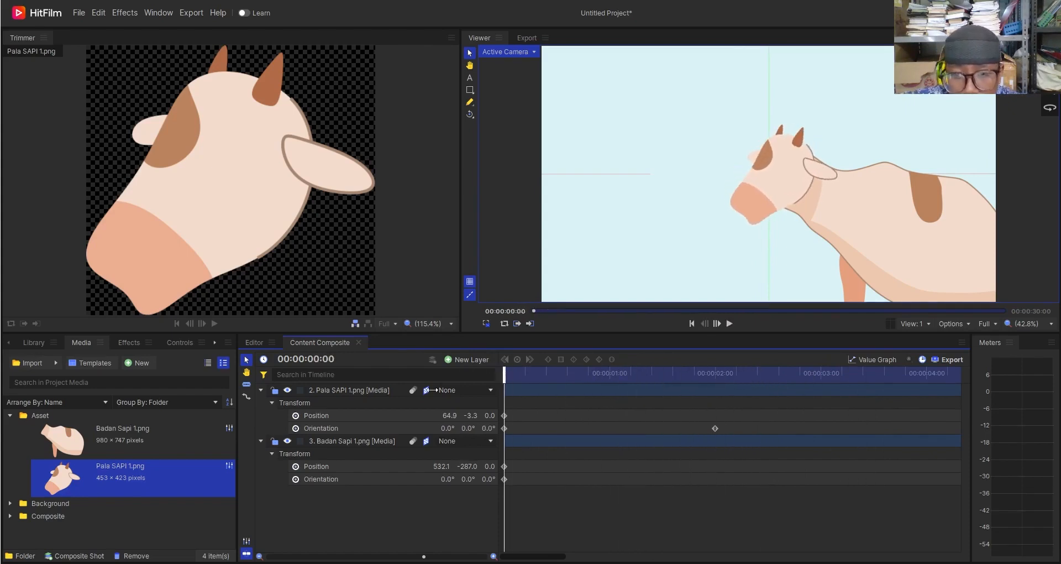
Step: Copy the cow head's two Orientation keyframes and paste them starting at 00:00:04:00
left_click(504, 428)
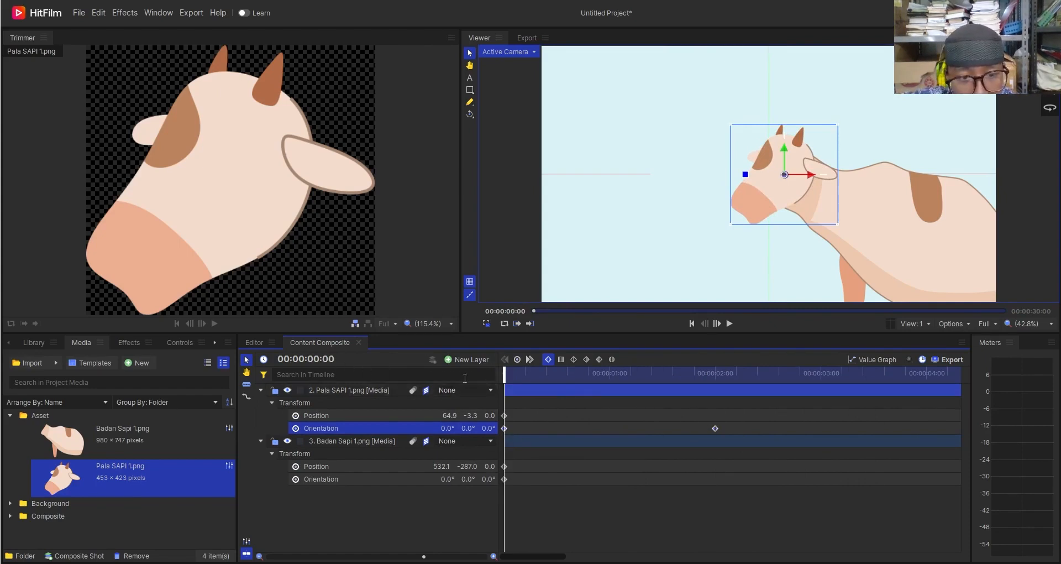
left_click_drag(498, 375, 711, 385)
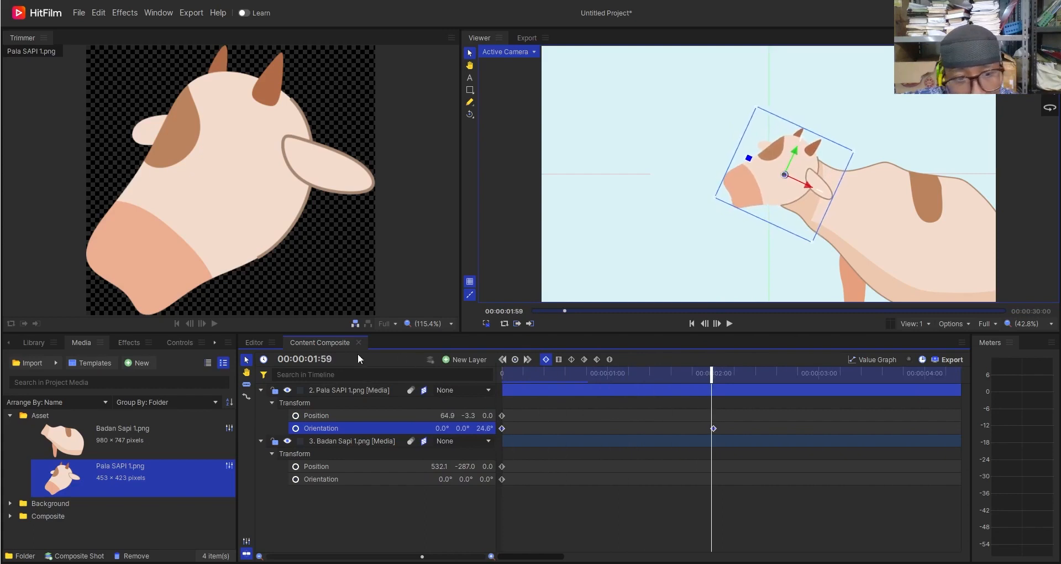
double_click(329, 359)
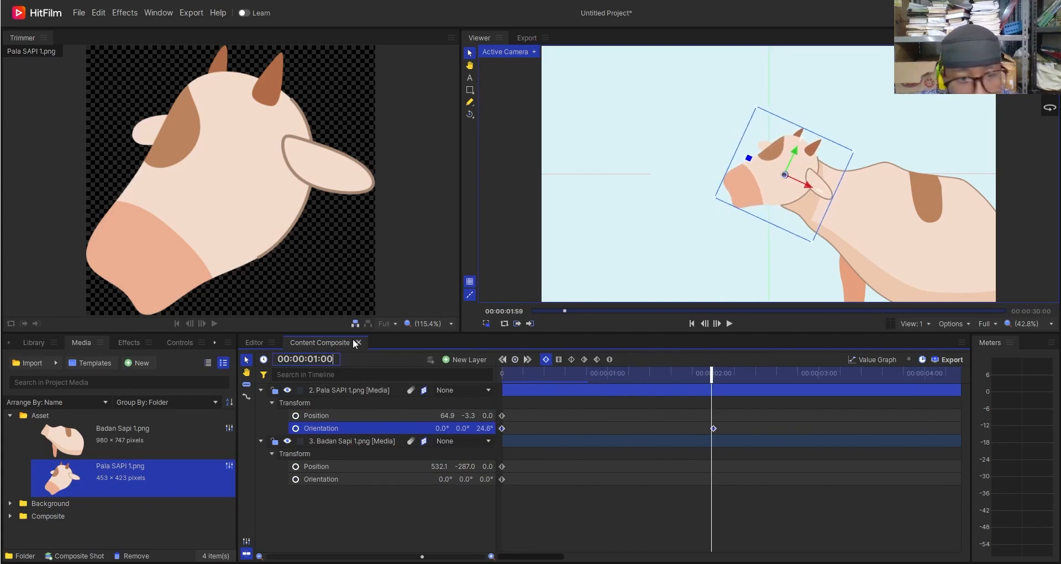
key("Return")
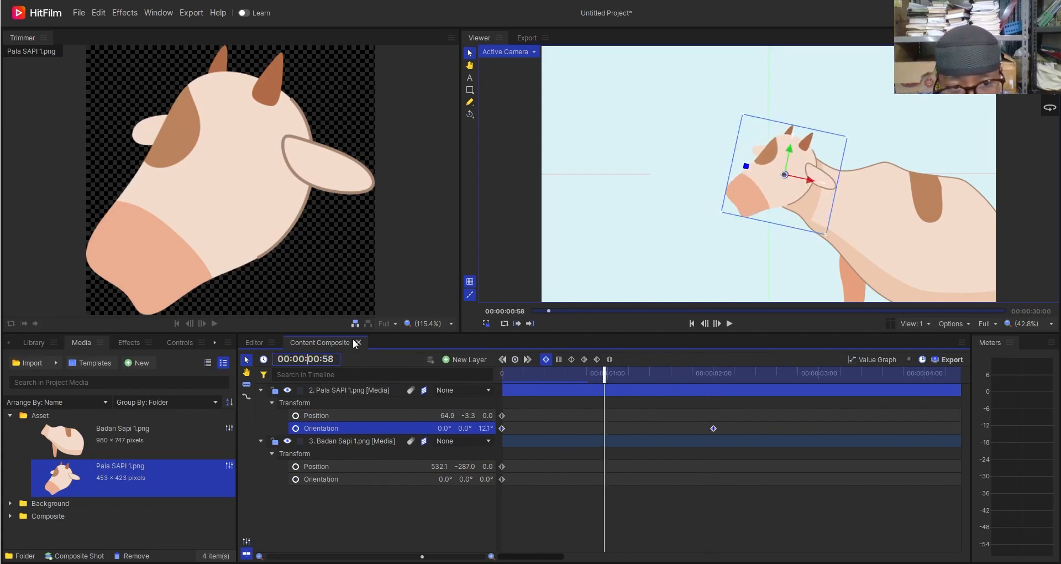
key("BackSpace")
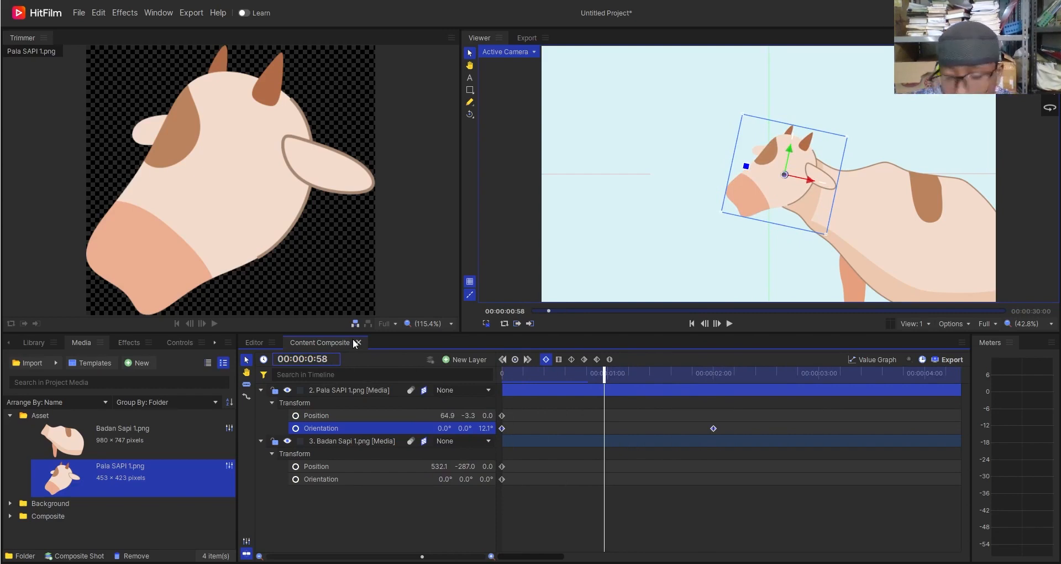
type("4")
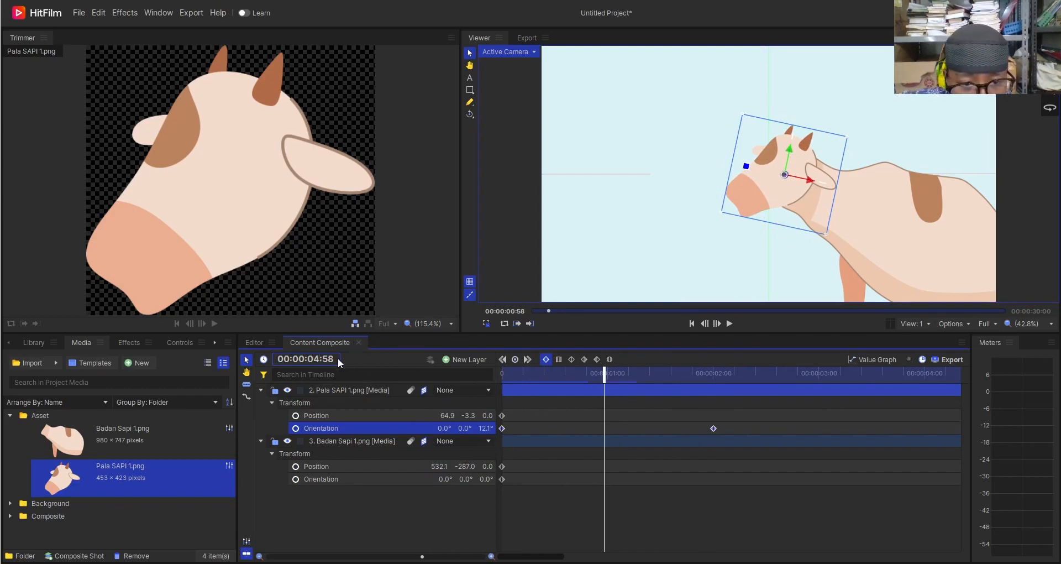
key("BackSpace")
key("BackSpace")
type("00")
key("Return")
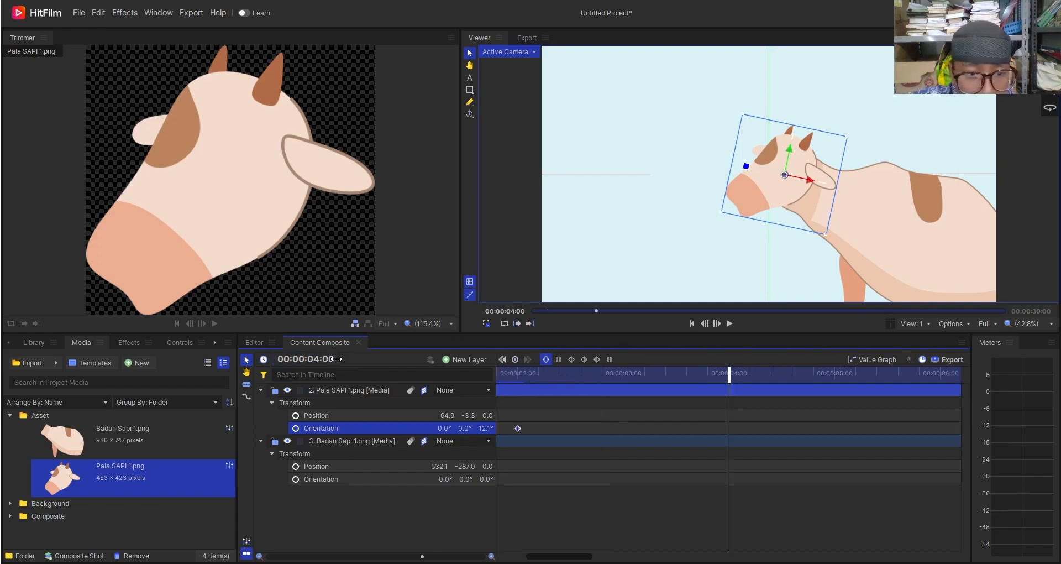
key("ctrl+v")
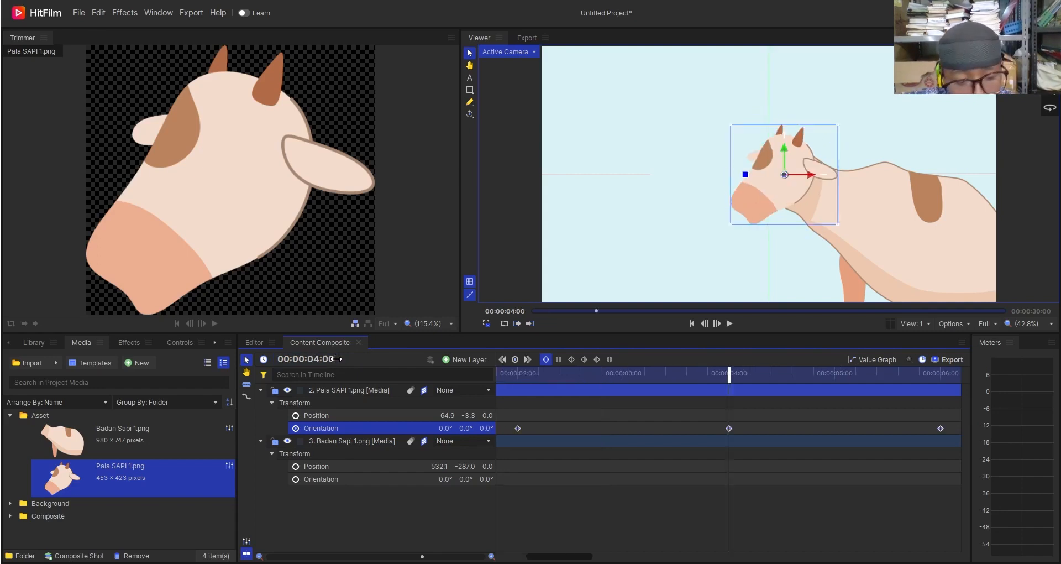
Step: Paste the copied Orientation keyframes of the cow's head again at 00:00:08:00
left_click(316, 359)
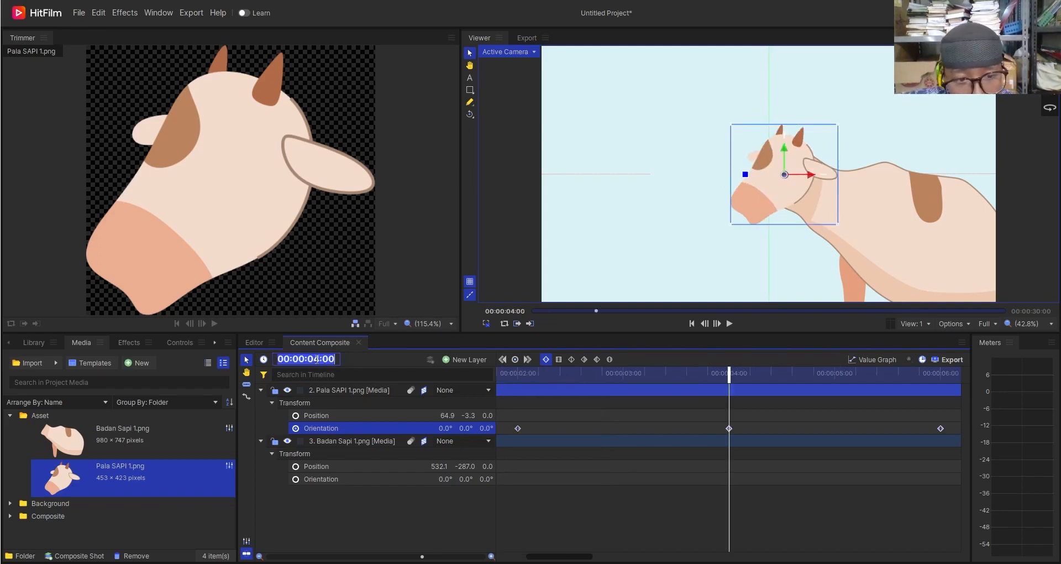
left_click(317, 359)
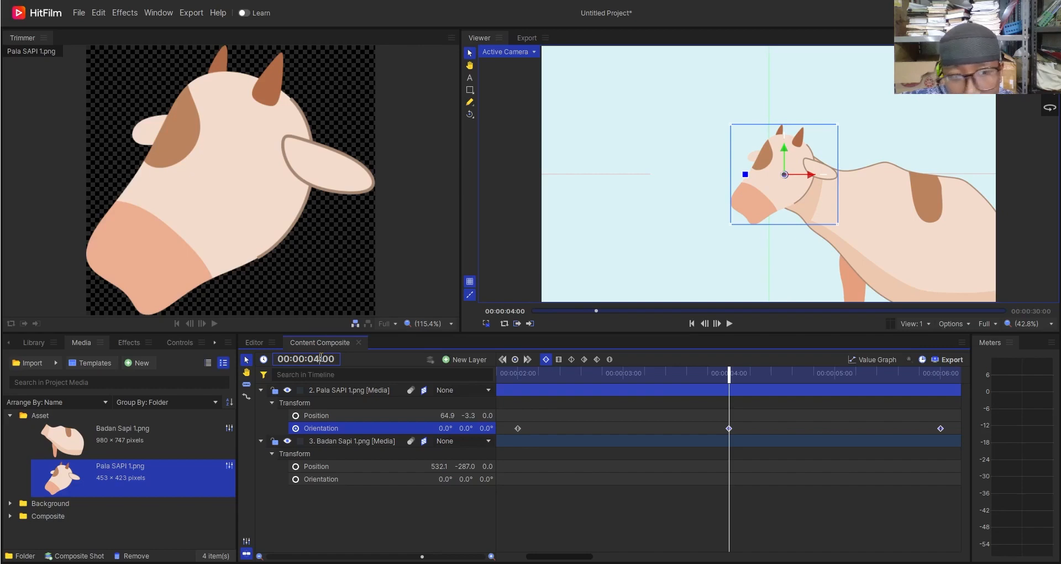
type("8")
key("Return")
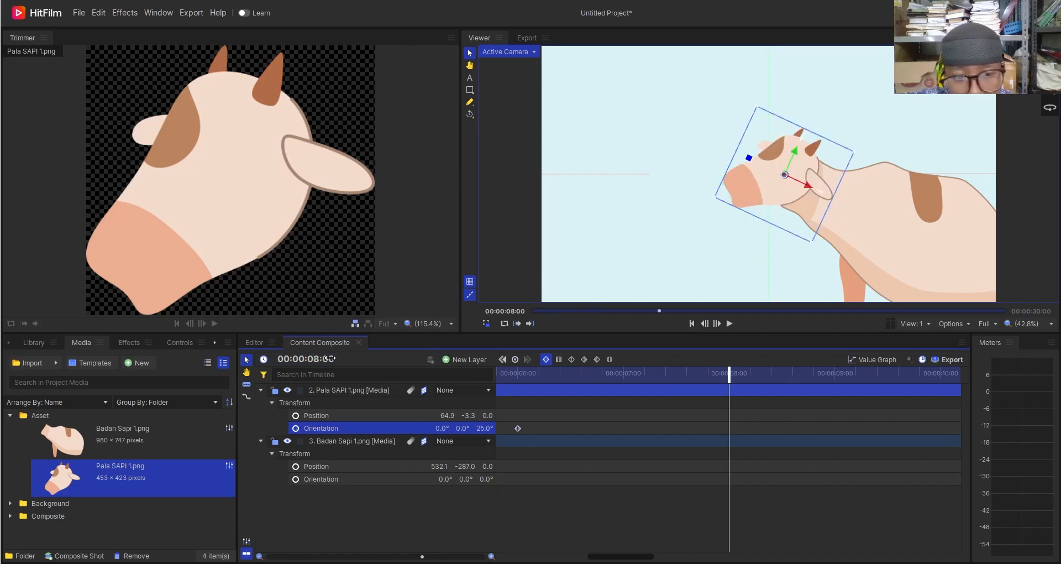
key("ctrl+v")
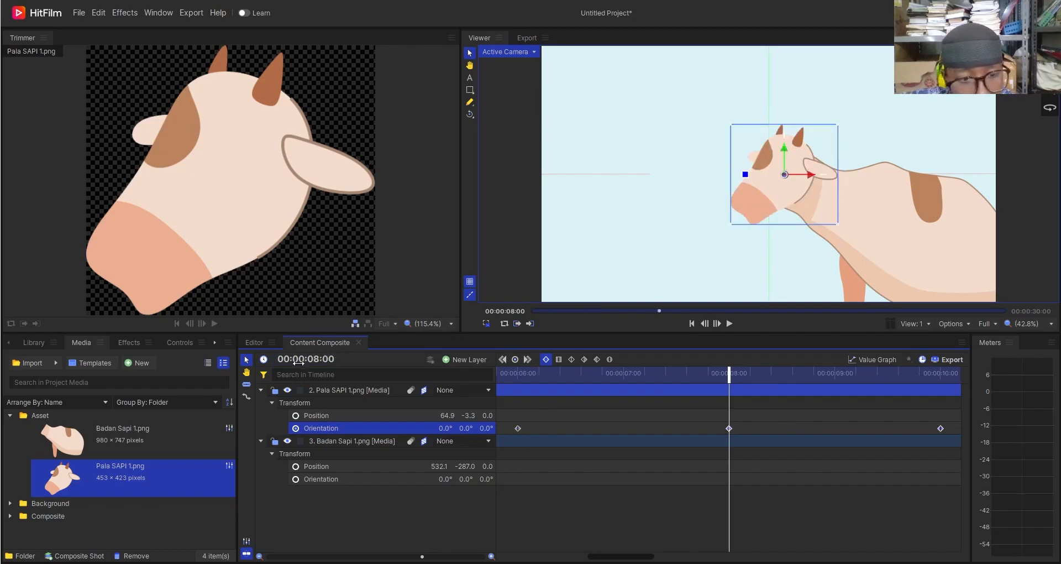
Step: Paste another copy of the cow head's Orientation keyframes at 00:00:12:00
left_click(319, 358)
left_click(318, 357)
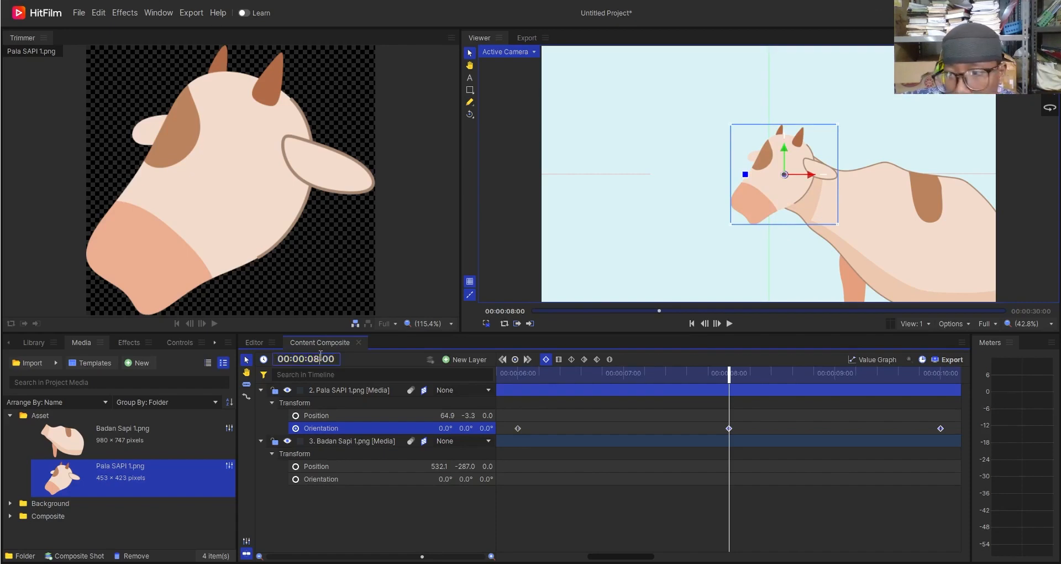
type("12")
key("Return")
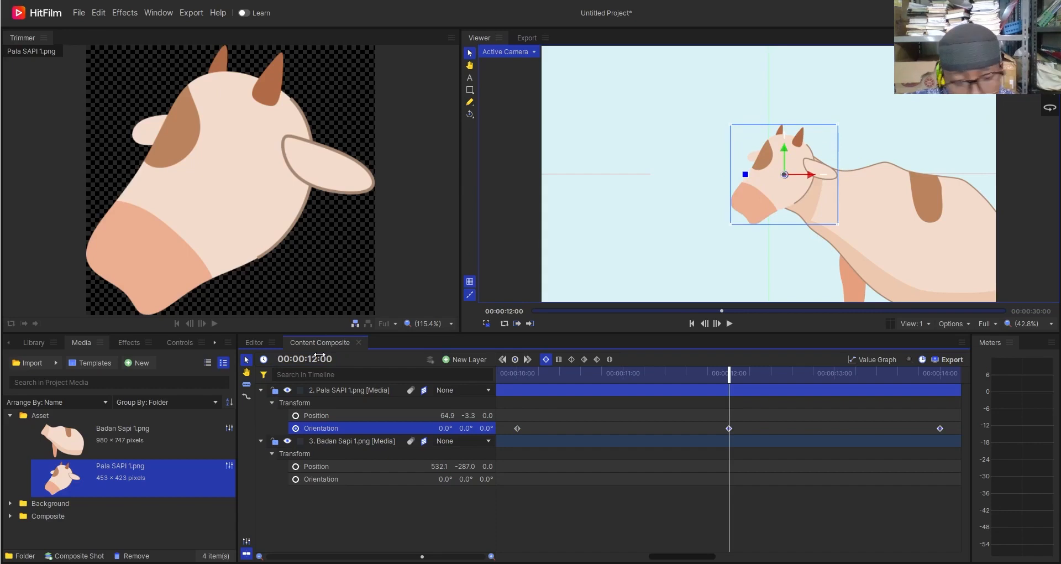
Step: Paste the cow head's copied Orientation keyframes starting at 00:00:16:00
left_click(292, 358)
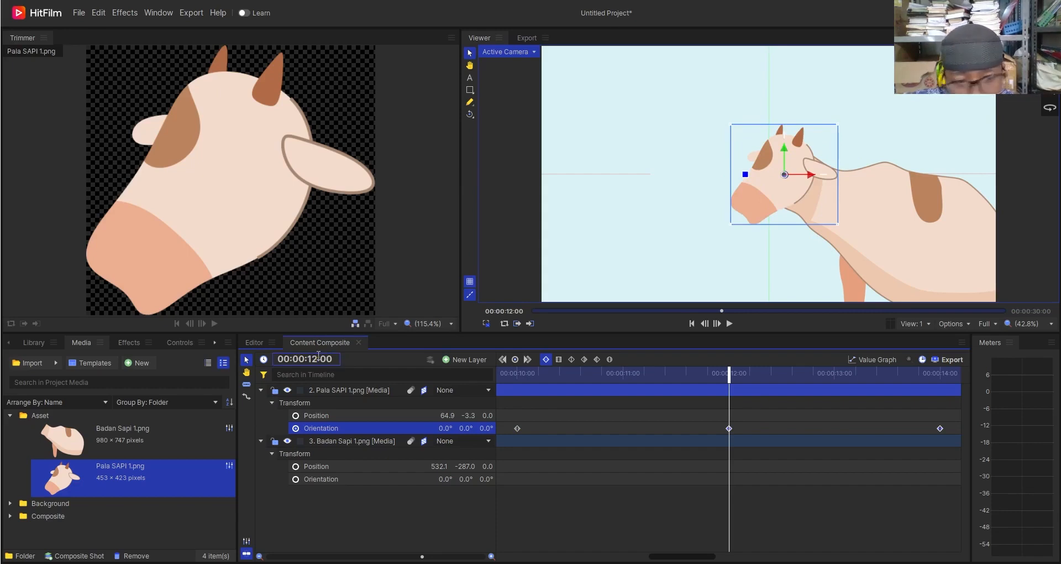
key("BackSpace")
type("15")
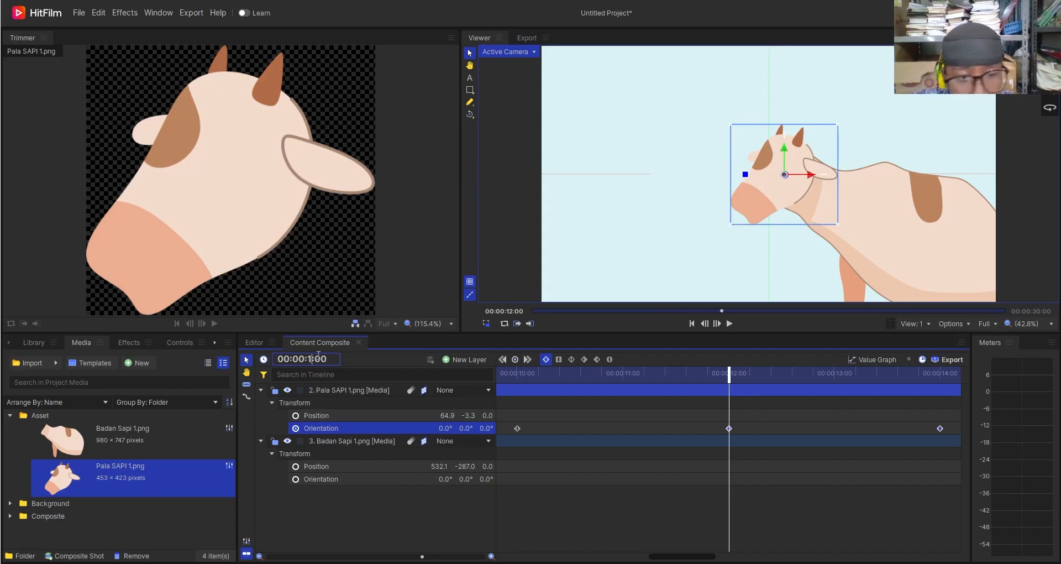
key("Return")
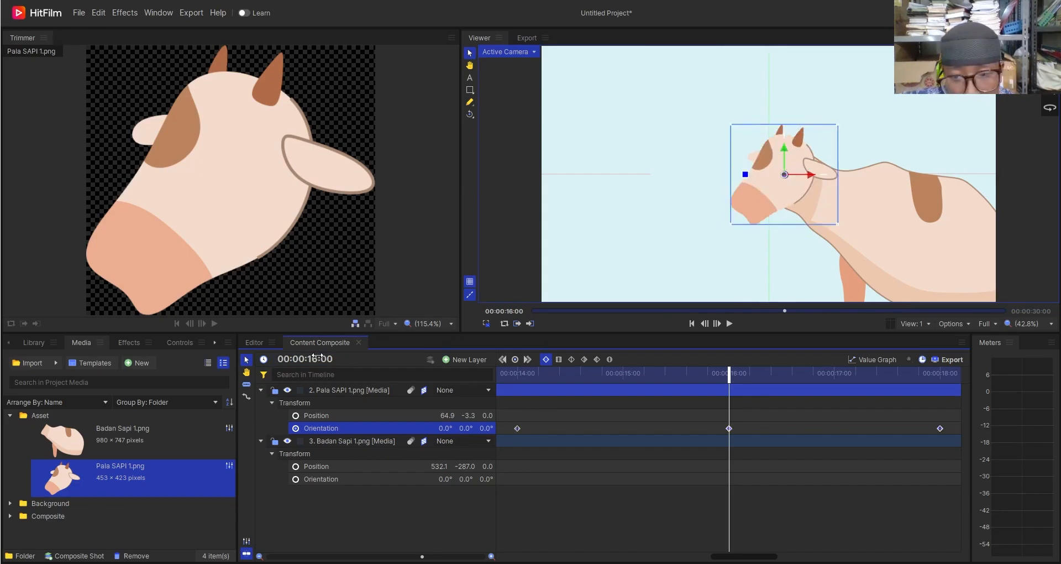
Step: Move to 00:00:20:00 and paste the cow head's Orientation keyframe pair there
left_click(317, 358)
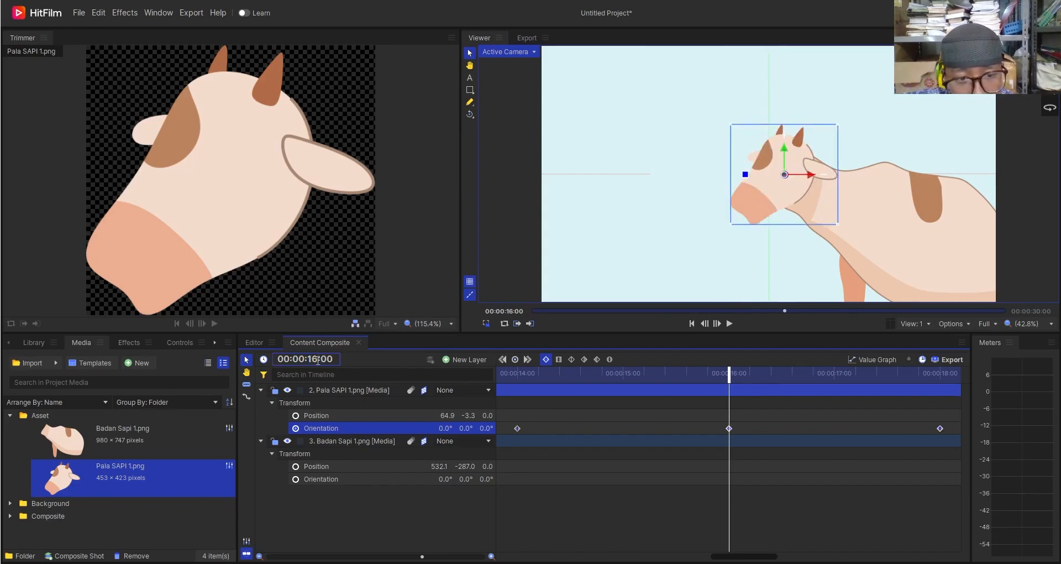
key("BackSpace")
key("BackSpace")
key("BackSpace")
type("20:")
key("Return")
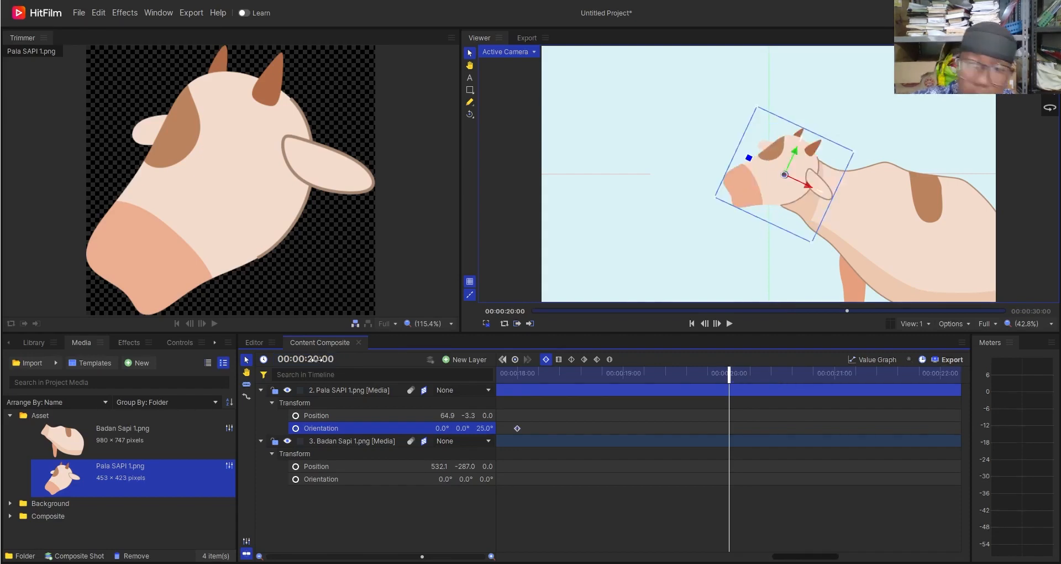
key("ctrl+v")
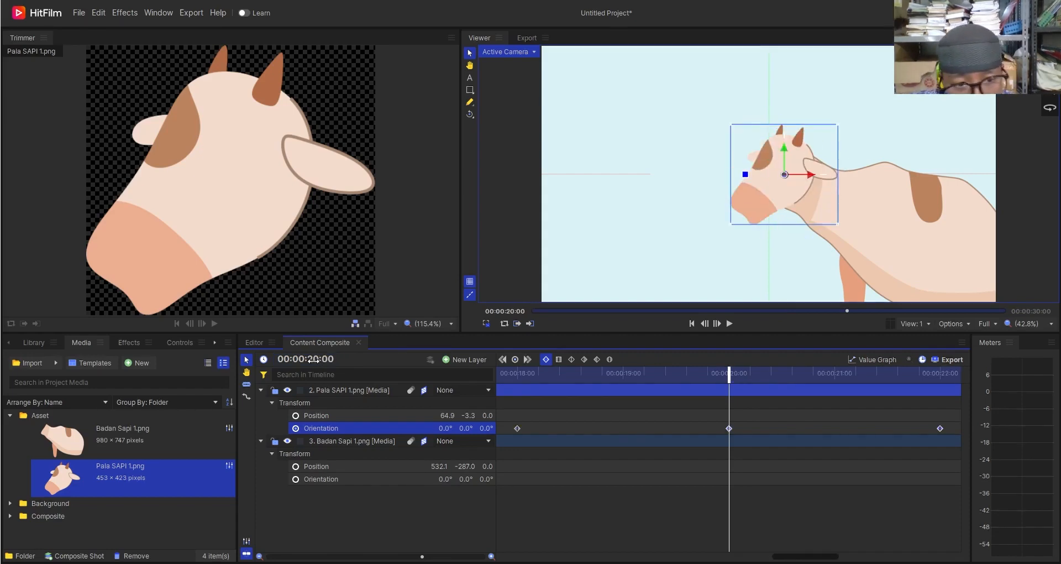
Step: Repeat the cow head's Orientation keyframes at 00:00:24:00 by pasting them there
left_click(315, 359)
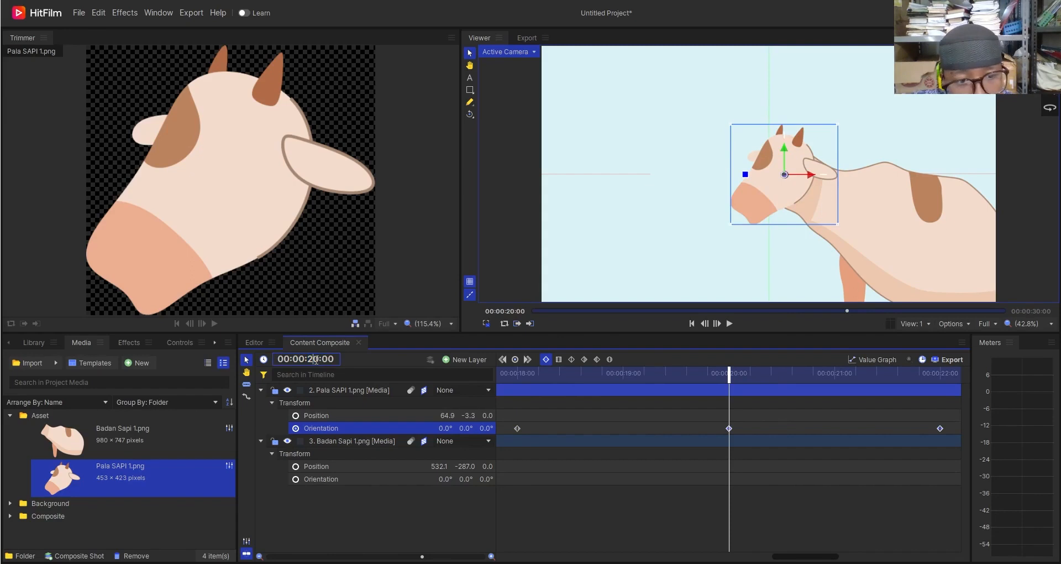
type("24:")
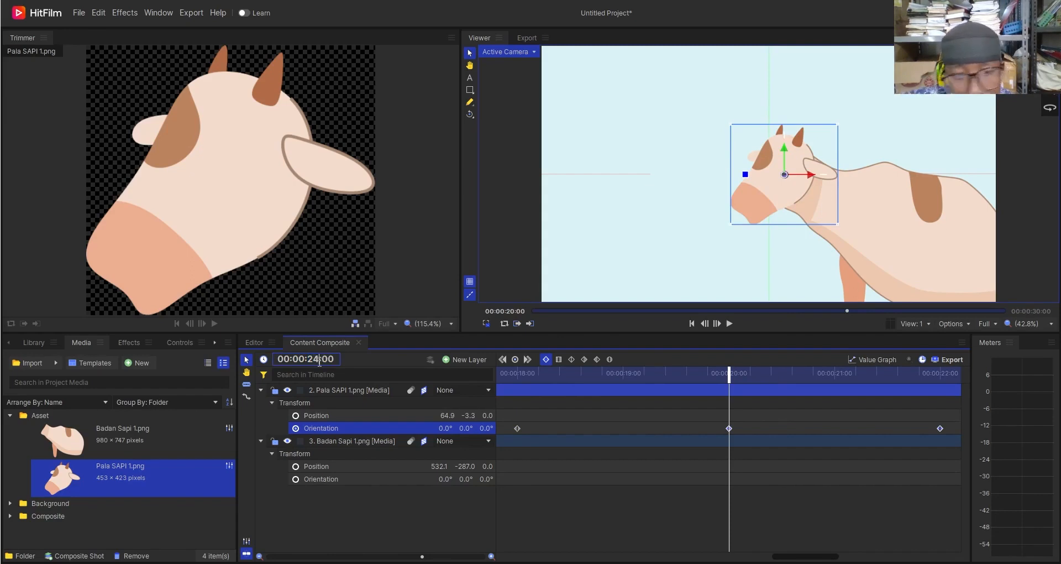
key("Return")
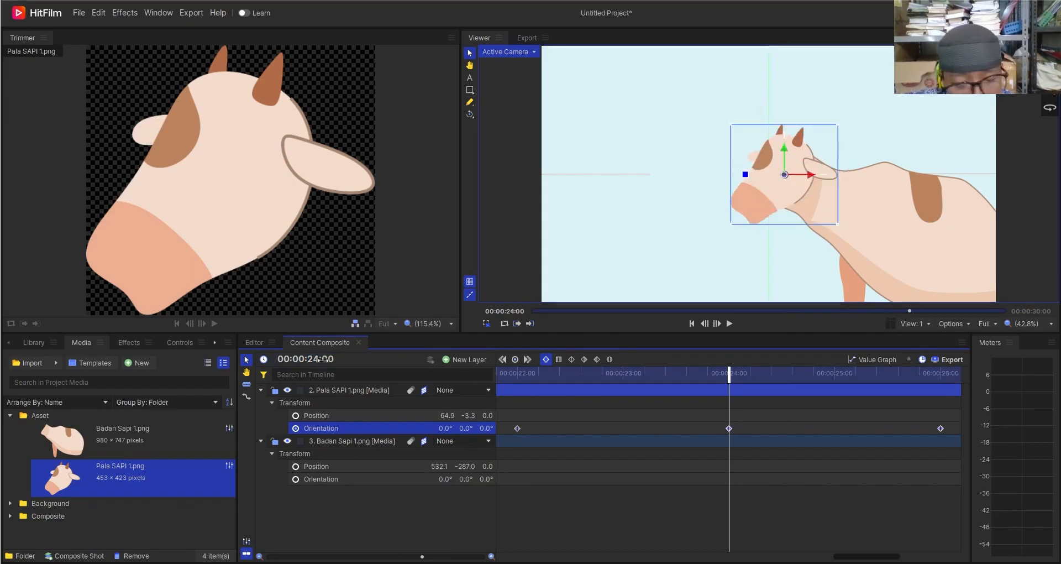
Step: Paste the last copy of the cow head's Orientation keyframes at 00:00:28:00
left_click_drag(726, 376, 746, 407)
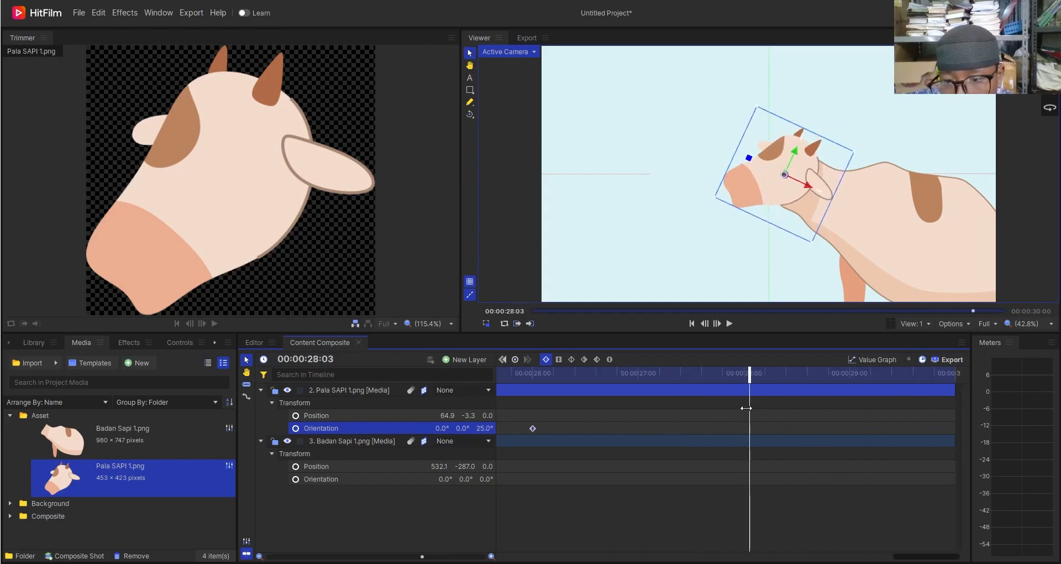
left_click(330, 359)
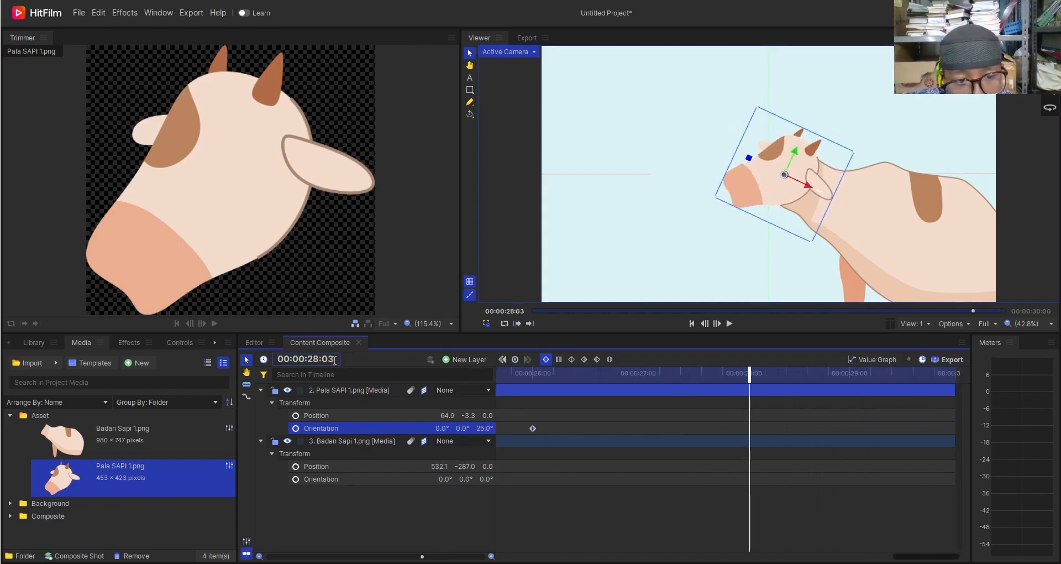
key("BackSpace")
type("0")
key("Return")
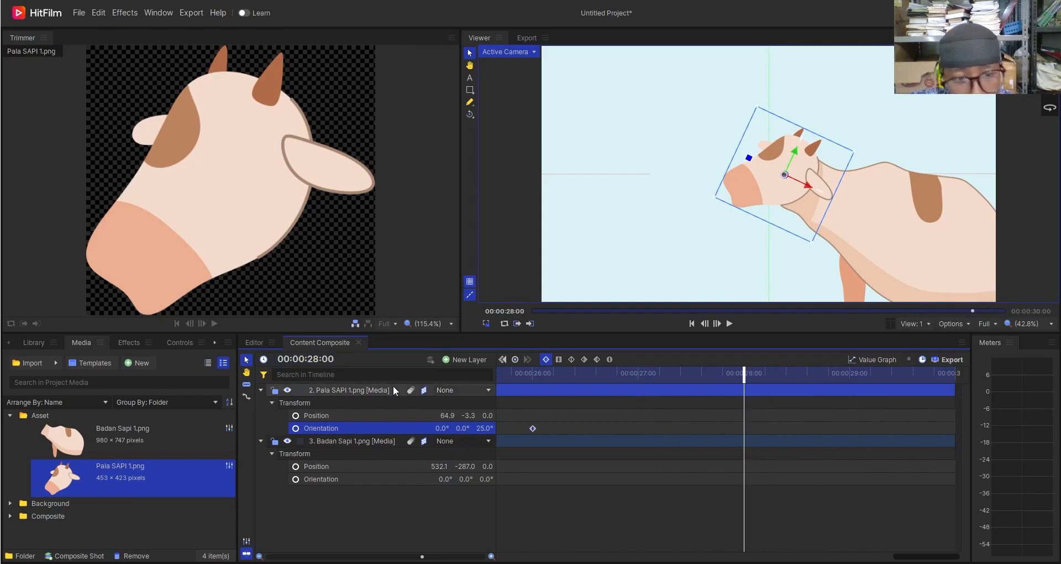
key("ctrl+v")
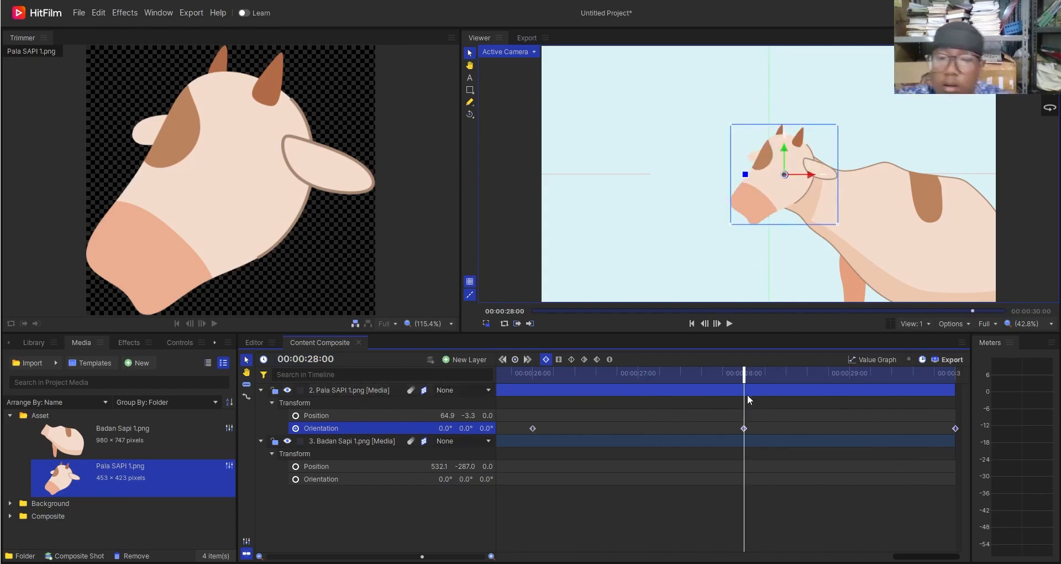
Step: Preview the cow head's repeated tilt animation from the start of the composite
left_click_drag(747, 371, 349, 427)
key("space")
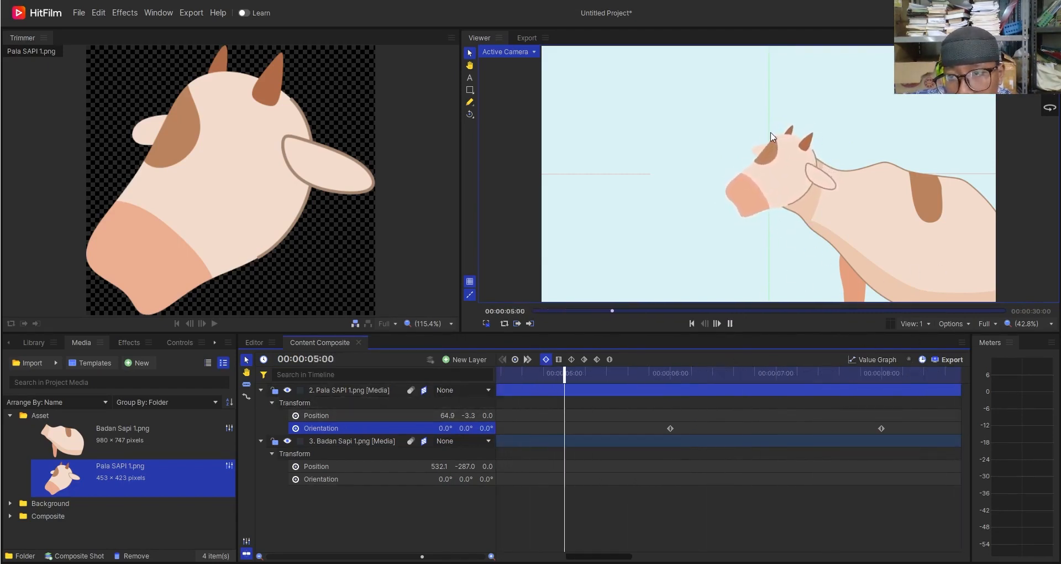
key("space")
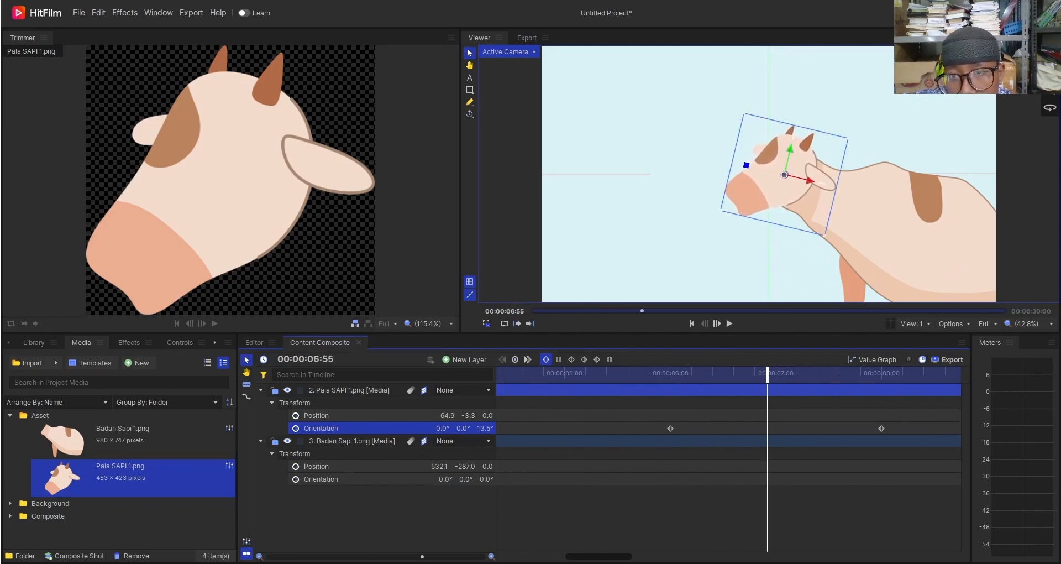
key("space")
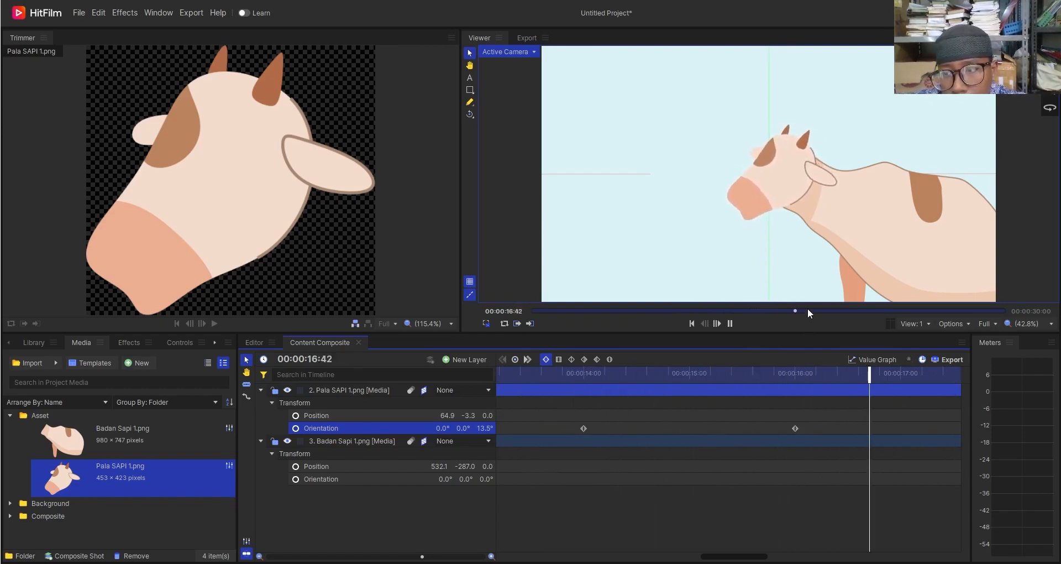
key("space")
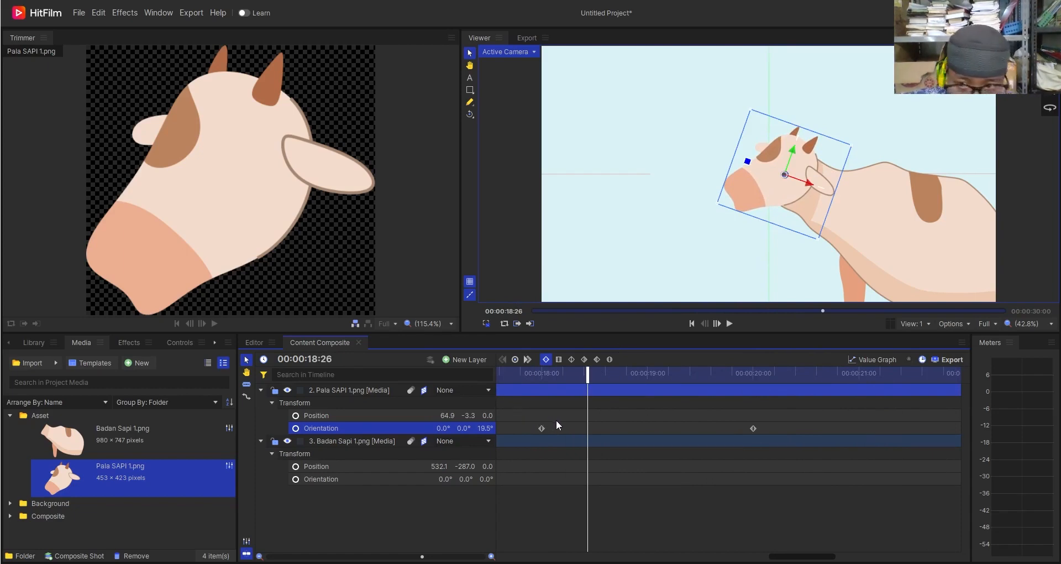
Step: Try shifting the cow body's Position at 00:00:18:26 and its vertical value to -276.0 at the start
left_click(813, 439)
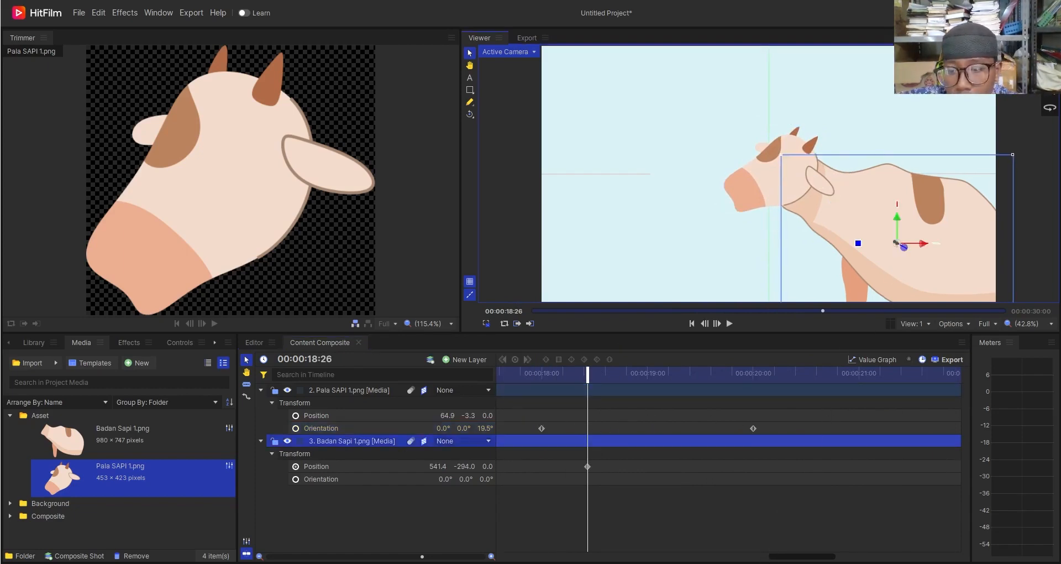
left_click_drag(896, 243, 894, 241)
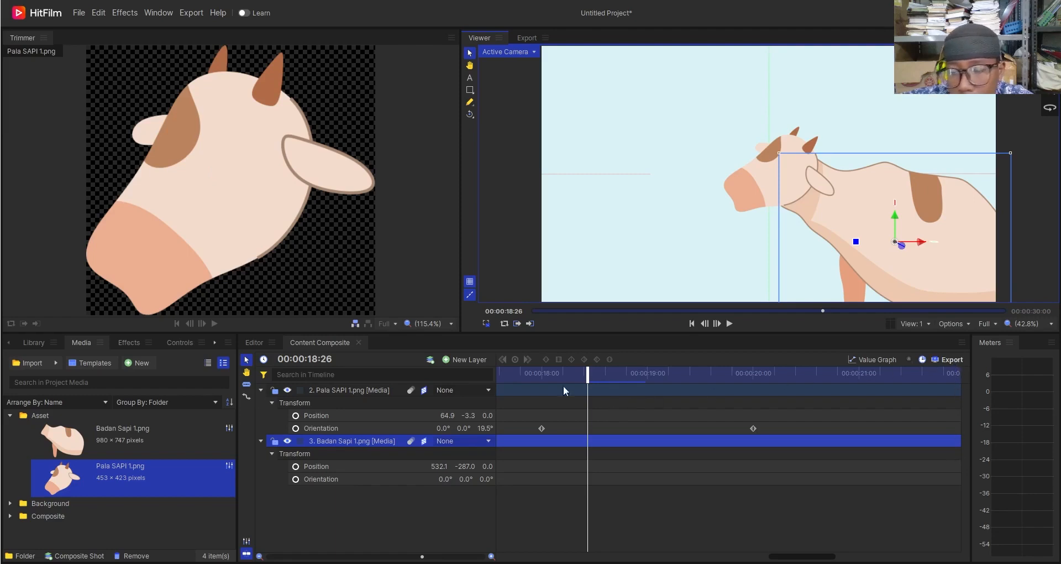
left_click_drag(588, 375, 423, 384)
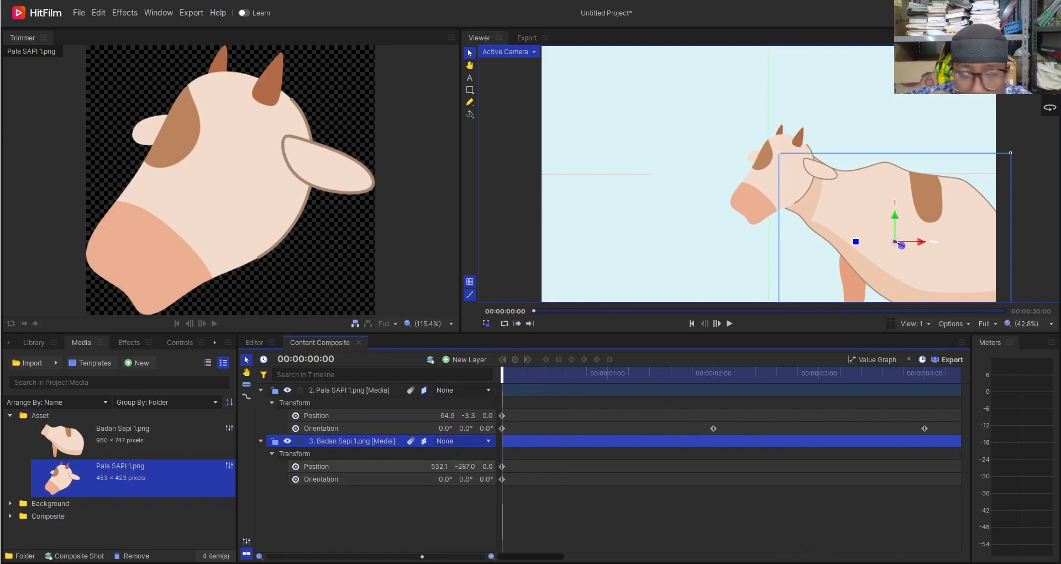
left_click_drag(468, 466, 476, 466)
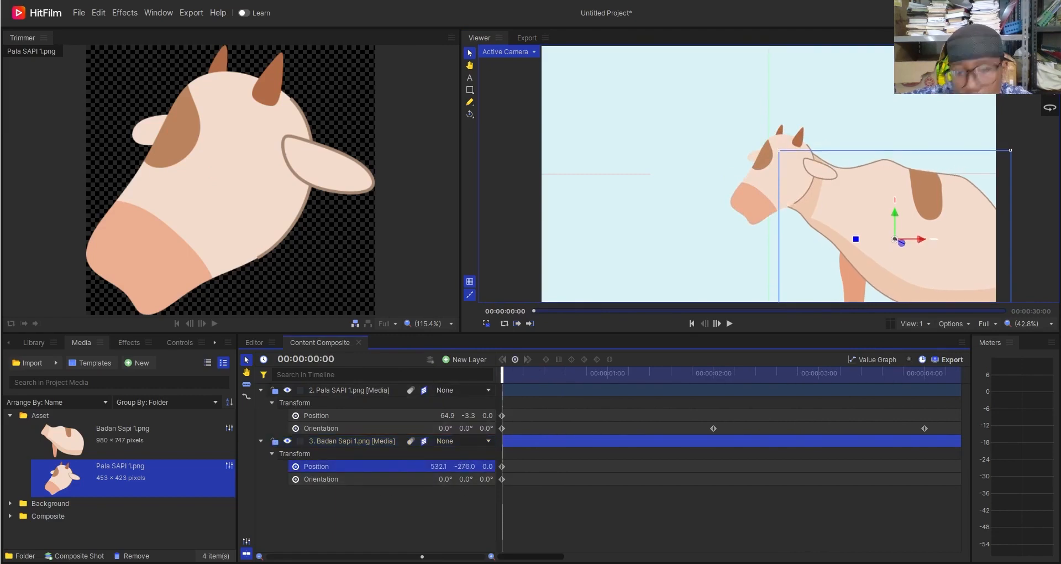
Step: Preview the first two seconds of the head tilt with the body layer and with the head layer selected, returning to the start
key("space")
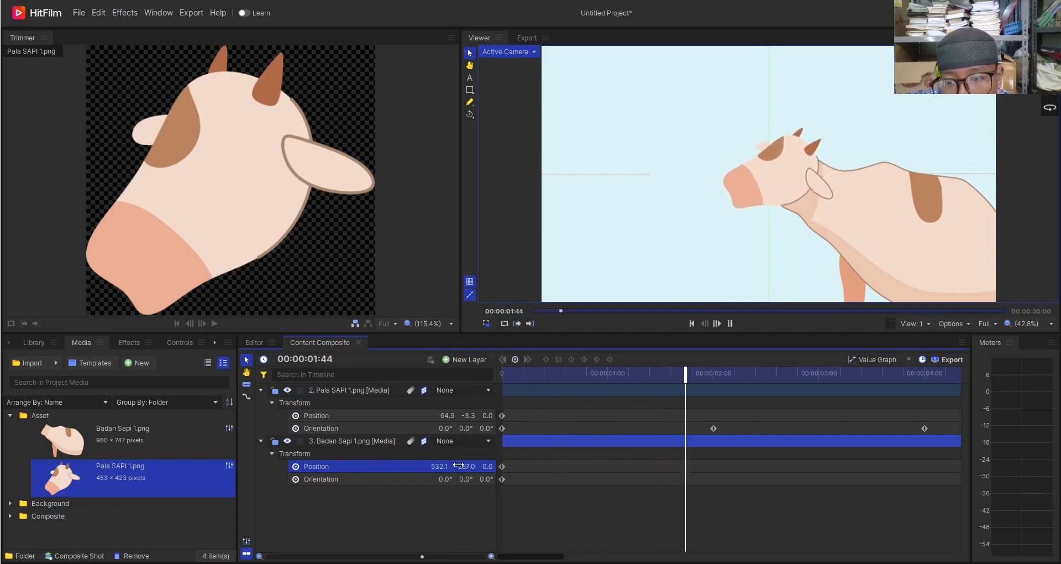
key("space")
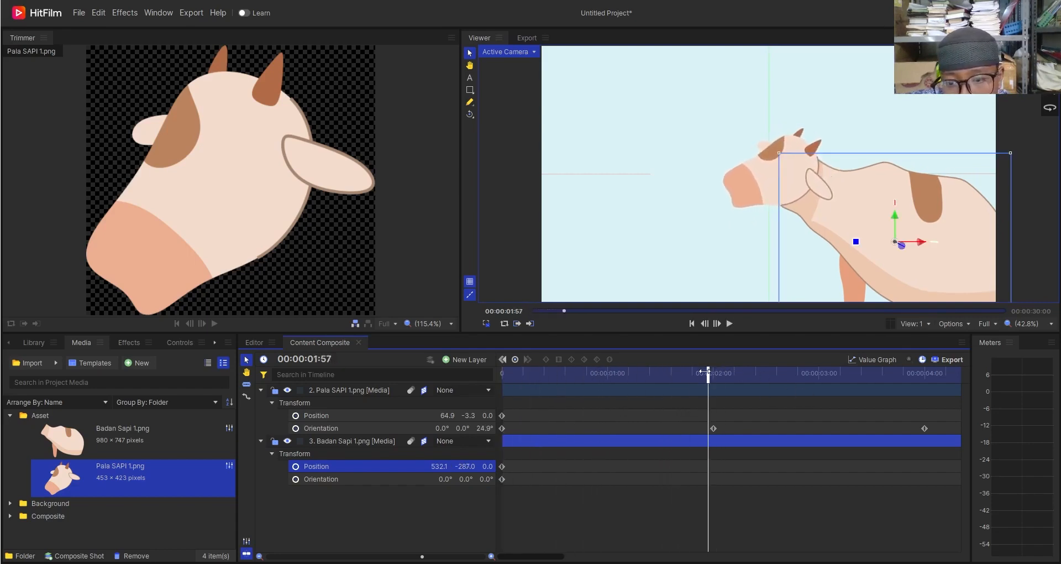
mouse_move(717, 372)
left_mouse_down()
mouse_move(705, 371)
mouse_move(709, 361)
left_mouse_up()
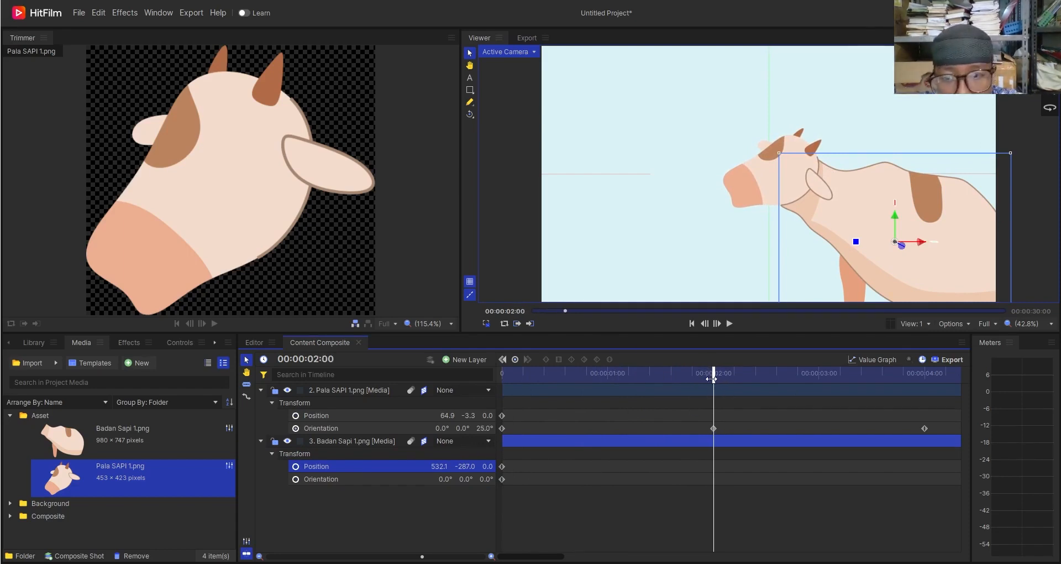
left_click_drag(711, 374, 448, 367)
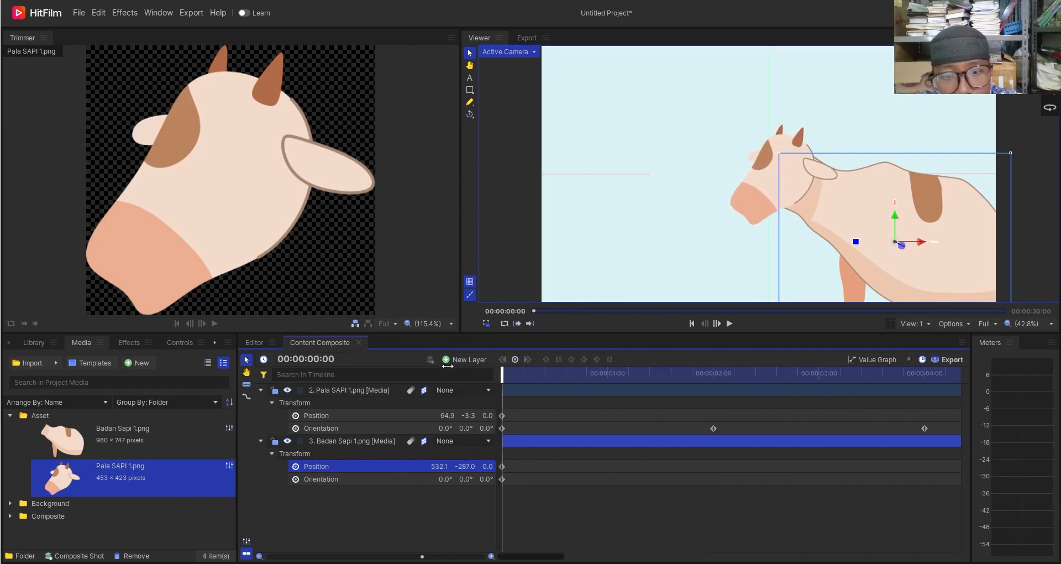
left_click(731, 390)
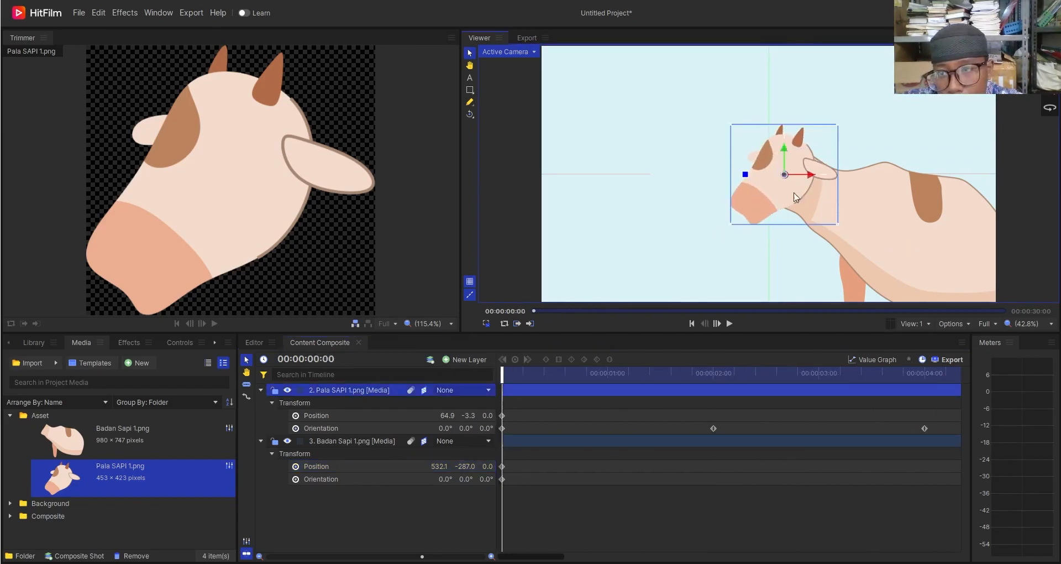
key("space")
key("space")
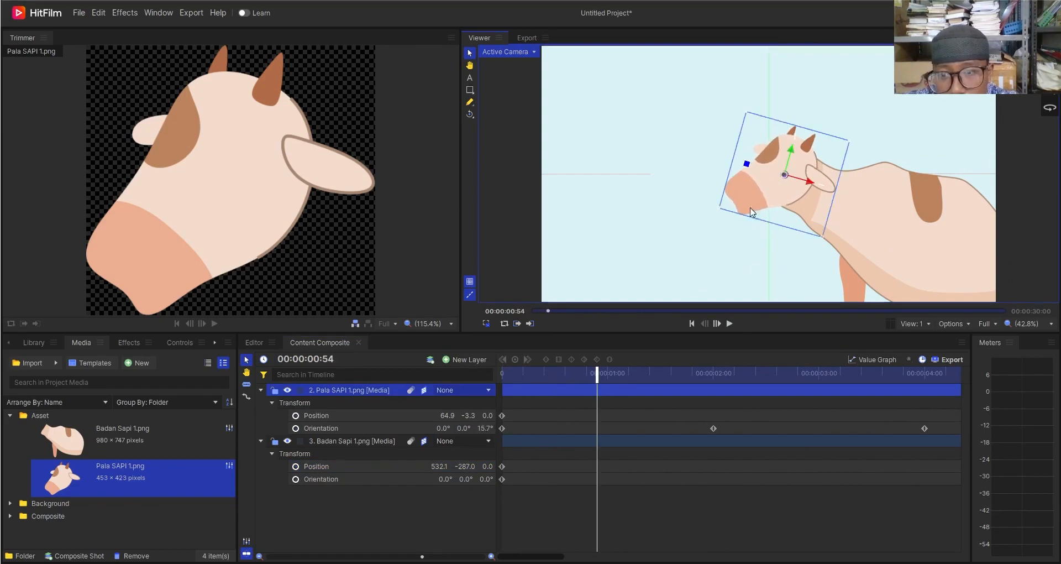
left_click_drag(602, 373, 257, 341)
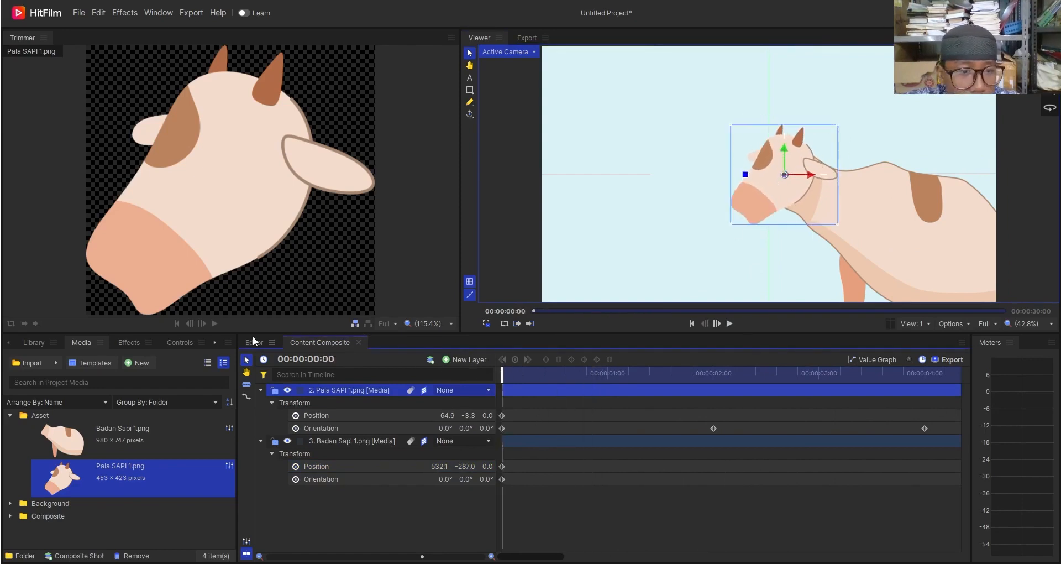
Step: Place the Content Composite from the Composite folder at the start of the Video 1 track in the Editor timeline
left_click(254, 342)
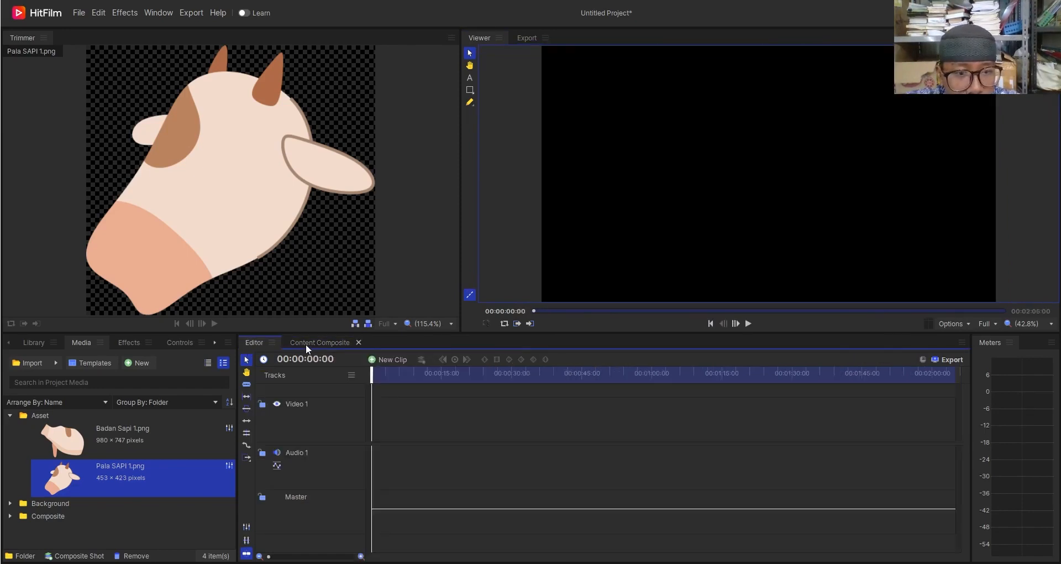
left_click(306, 344)
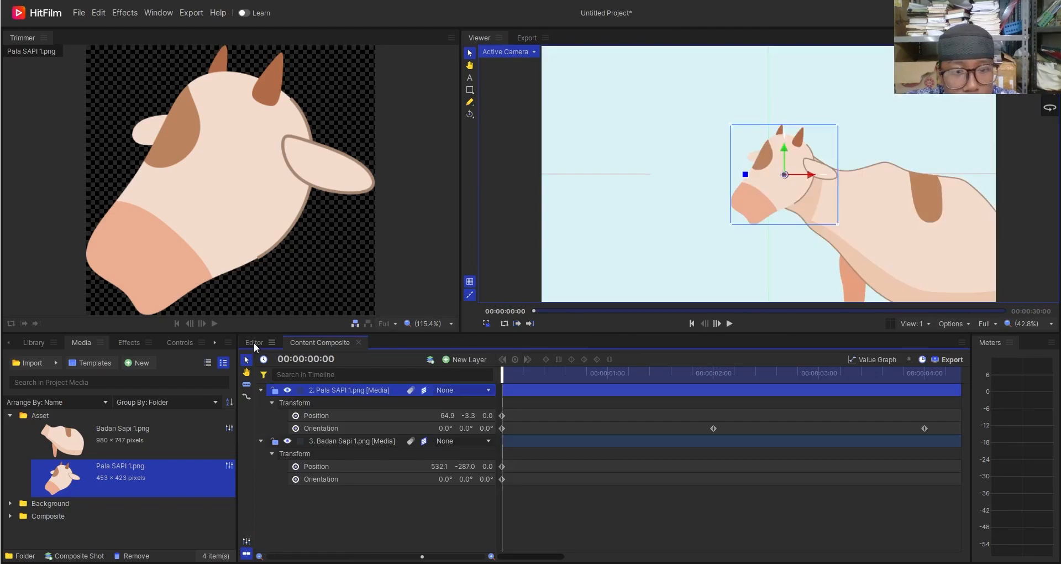
left_click(254, 343)
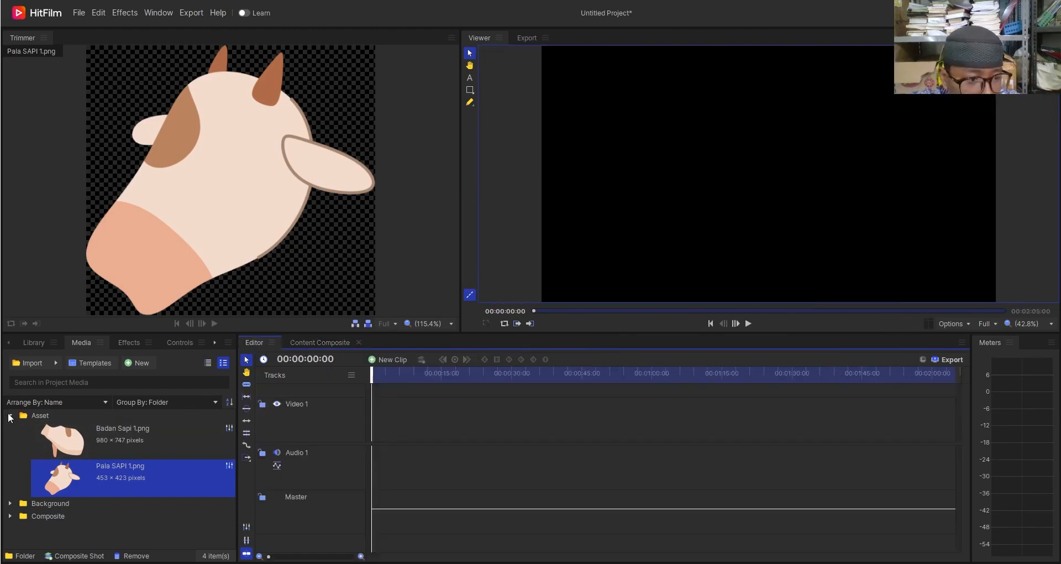
left_click(10, 415)
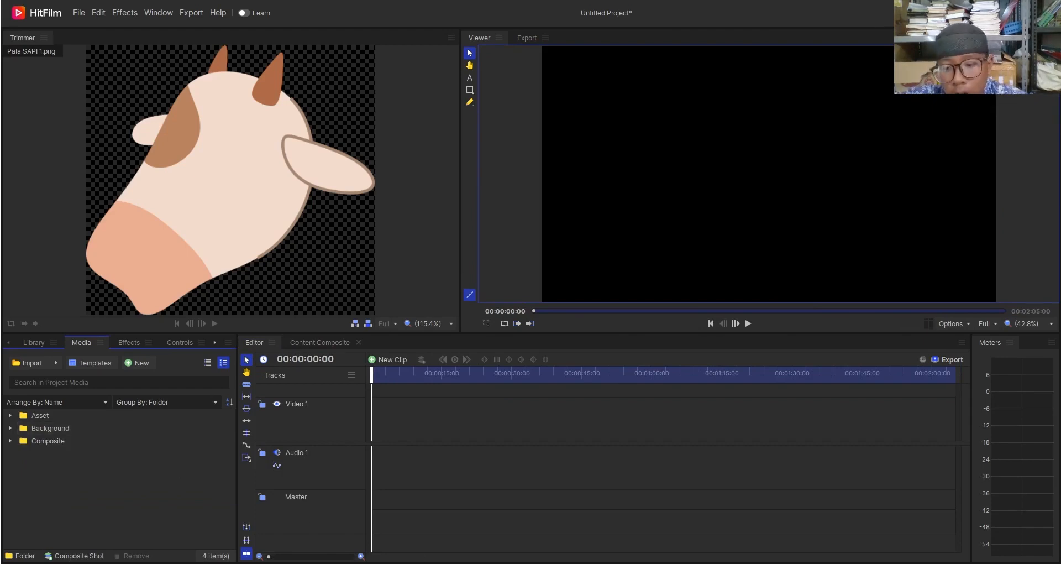
left_click(10, 441)
left_click_drag(124, 469, 367, 430)
Step: Preview the Content Composite clip in the Editor timeline and return the playhead to the start
key("space")
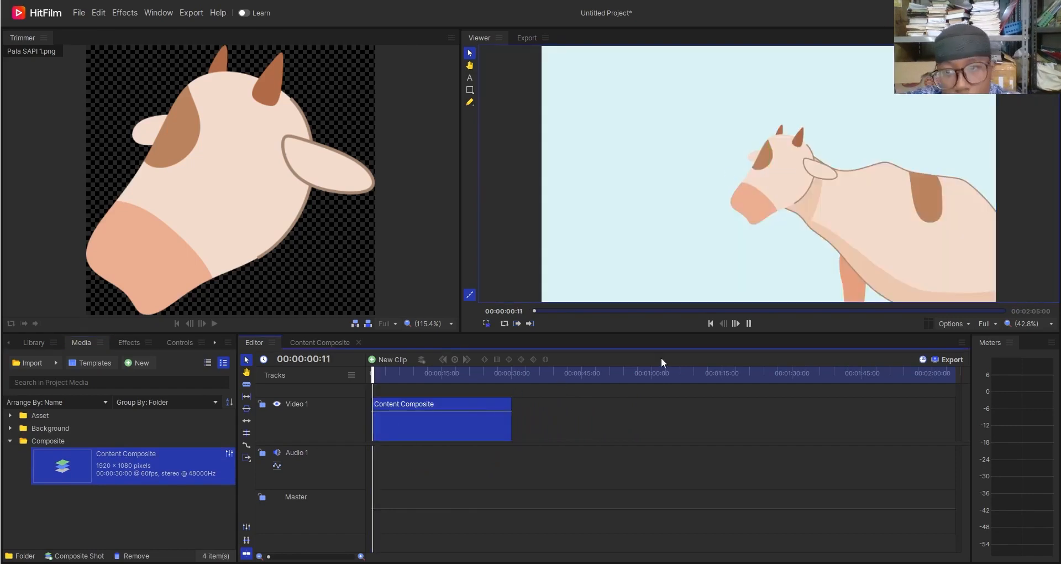
key("space")
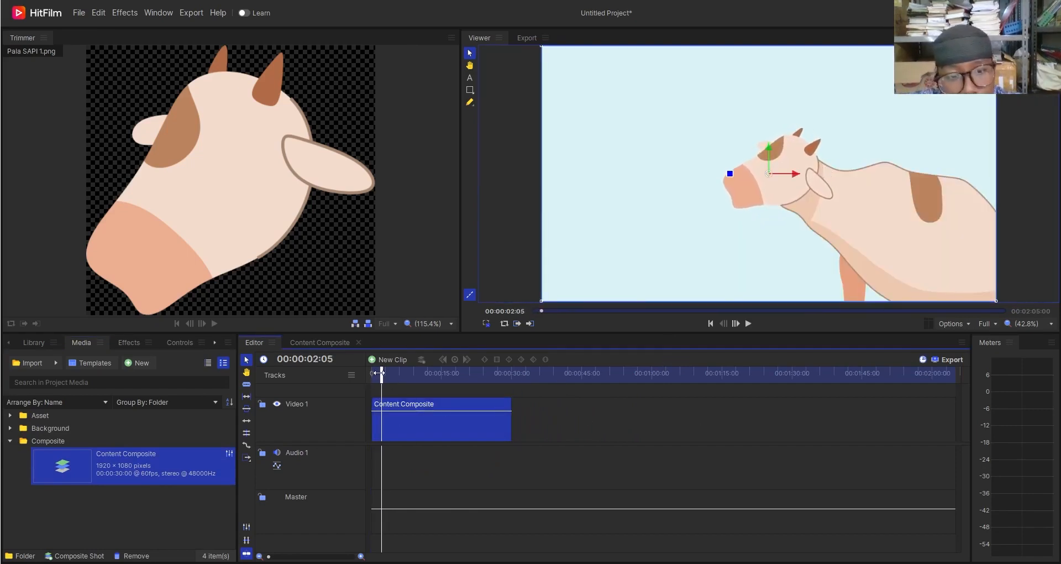
left_click_drag(379, 373, 355, 380)
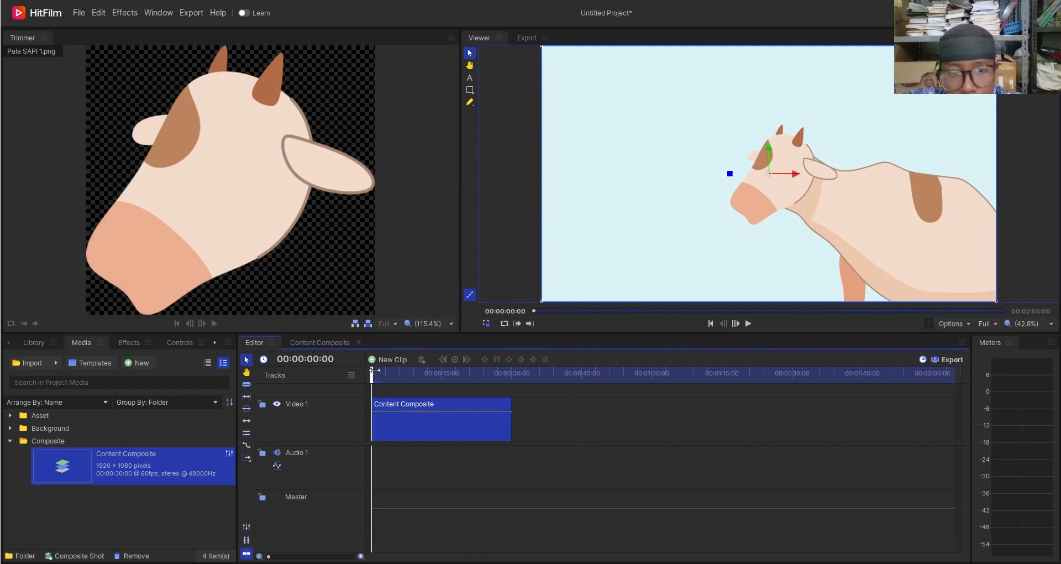
left_click_drag(371, 370, 346, 369)
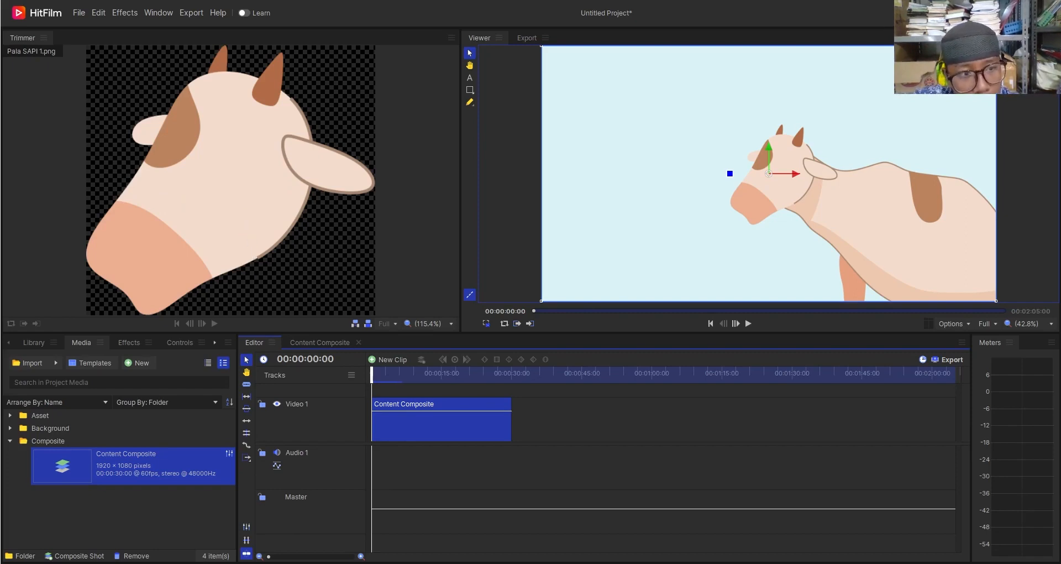
key("Return")
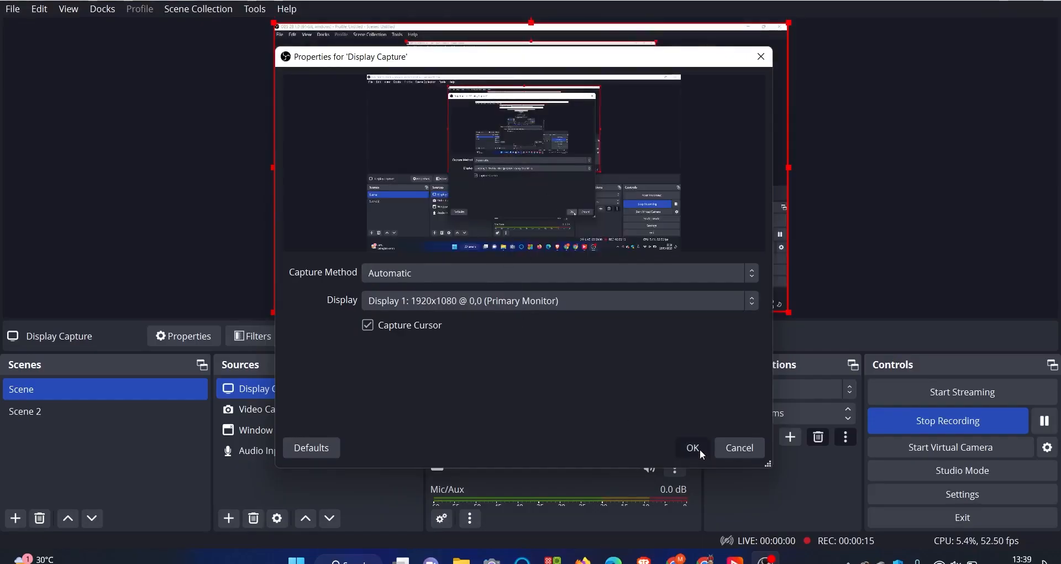
Step: Switch to OBS Studio, accept the Display Capture properties and move Video Capture Device 2 above Display Capture in the source order
left_click(699, 451)
left_click(292, 447)
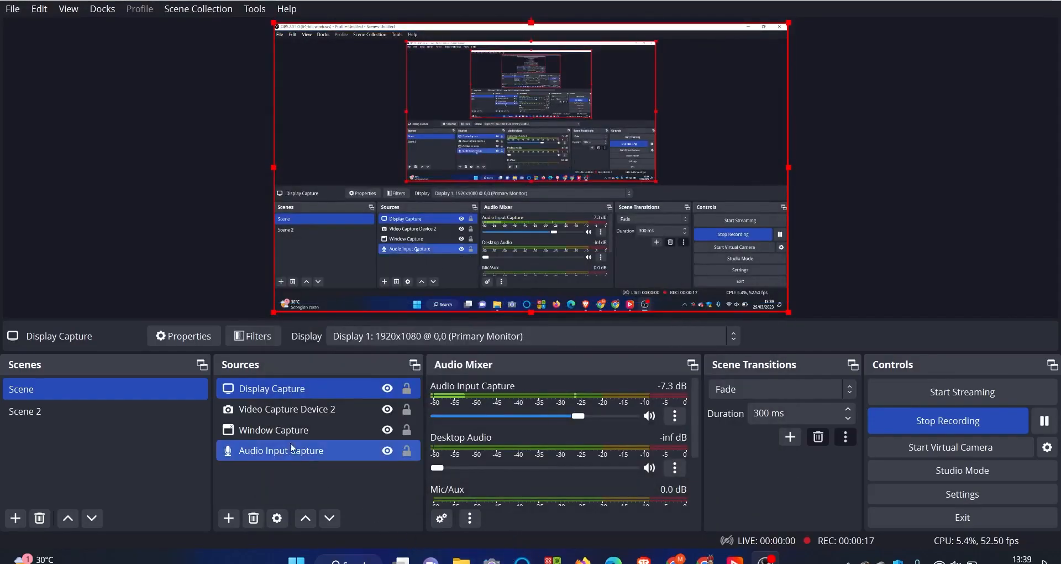
left_click(288, 409)
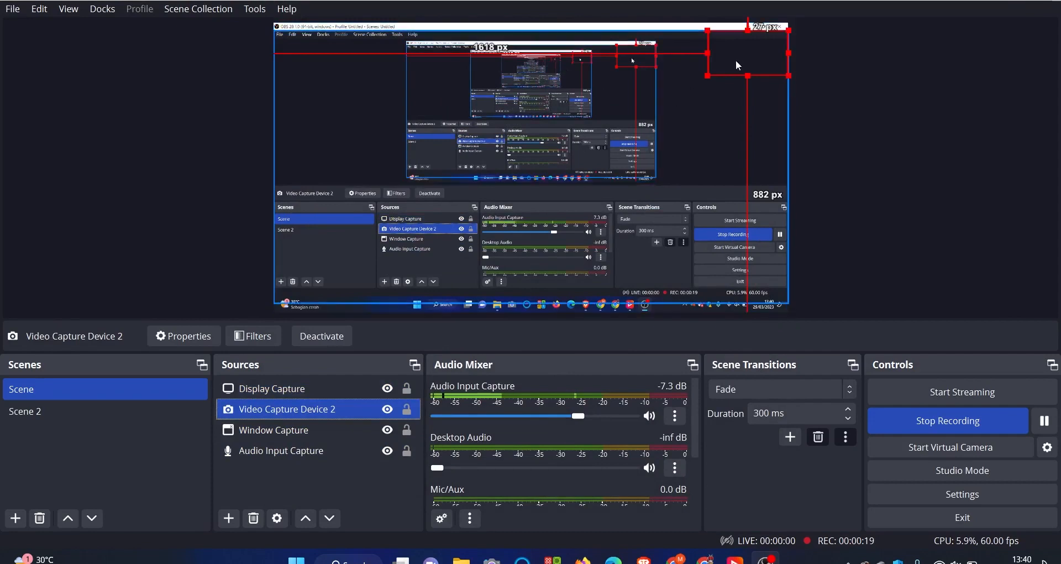
left_click(302, 381, "ctrl")
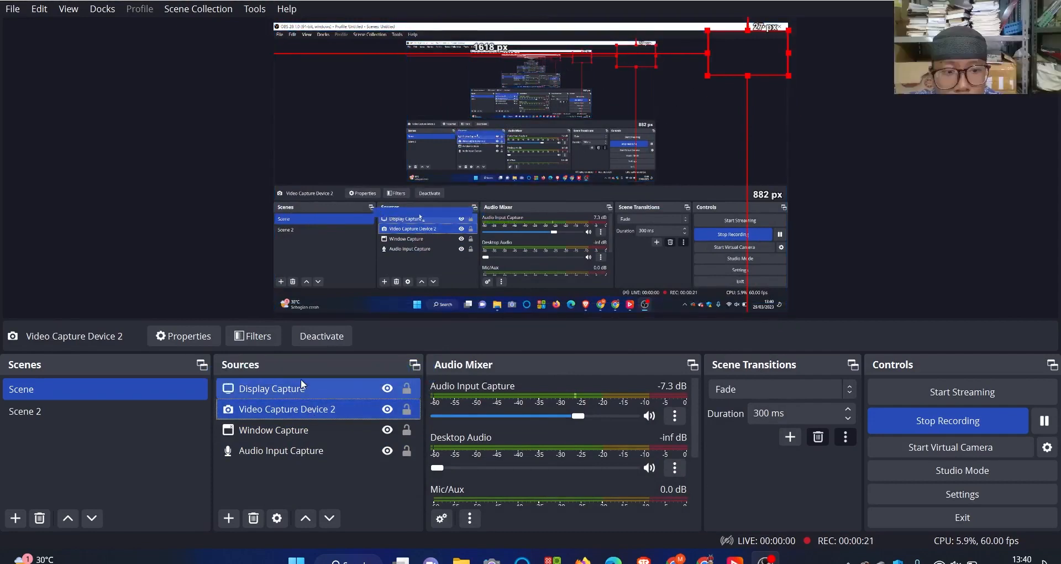
left_click_drag(301, 379, 301, 378)
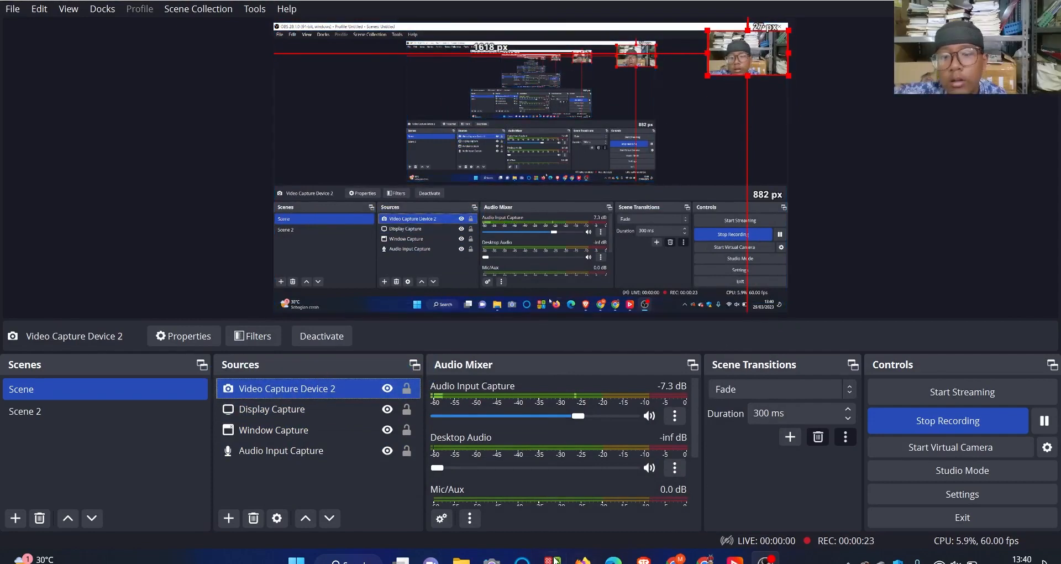
Step: Switch to File Explorer and open the Cow Animation video from the Videos folder
left_click(461, 559)
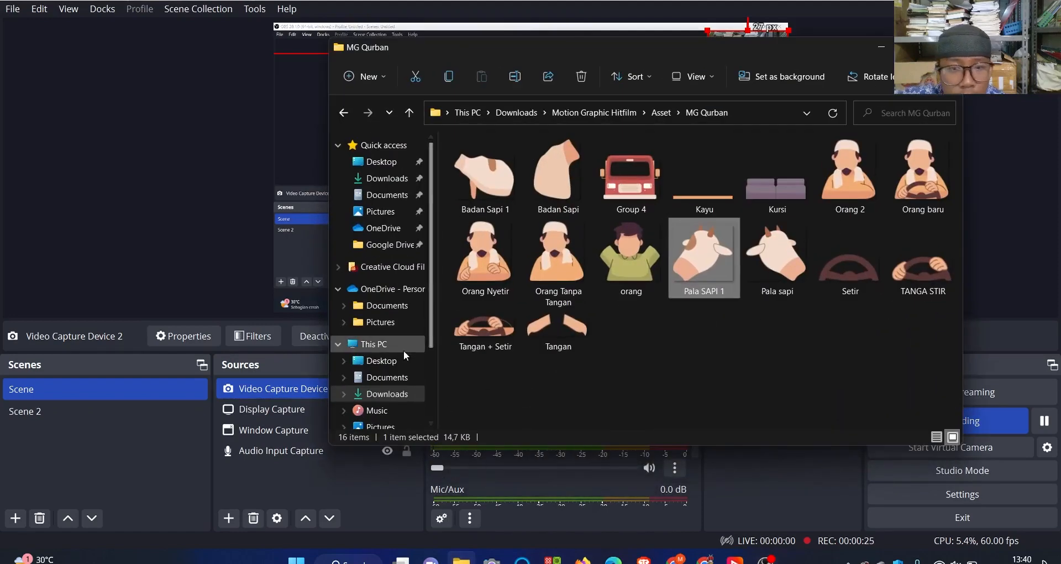
scroll(405, 355, "down", 2)
left_click(392, 393)
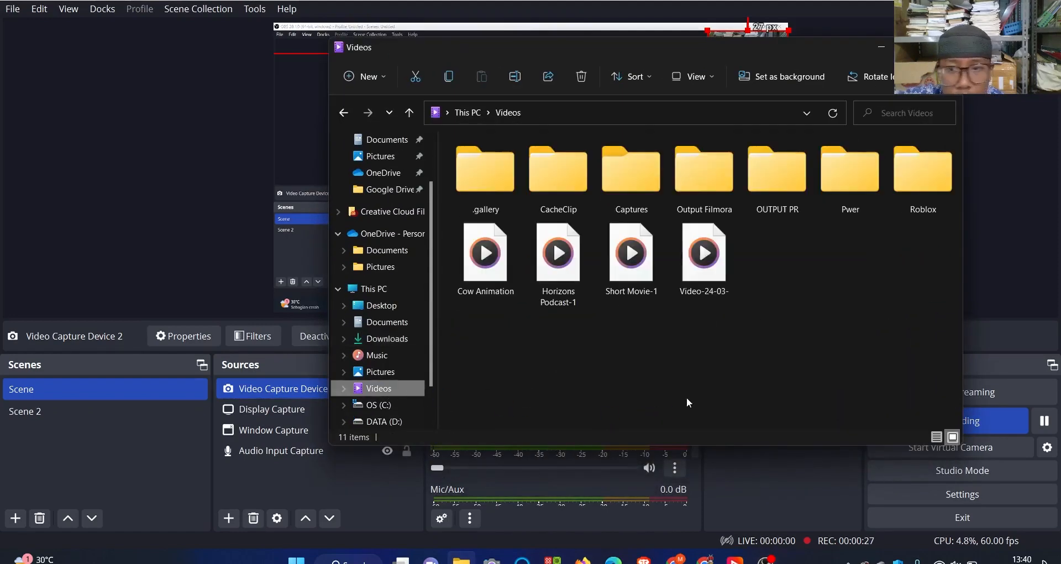
double_click(507, 278)
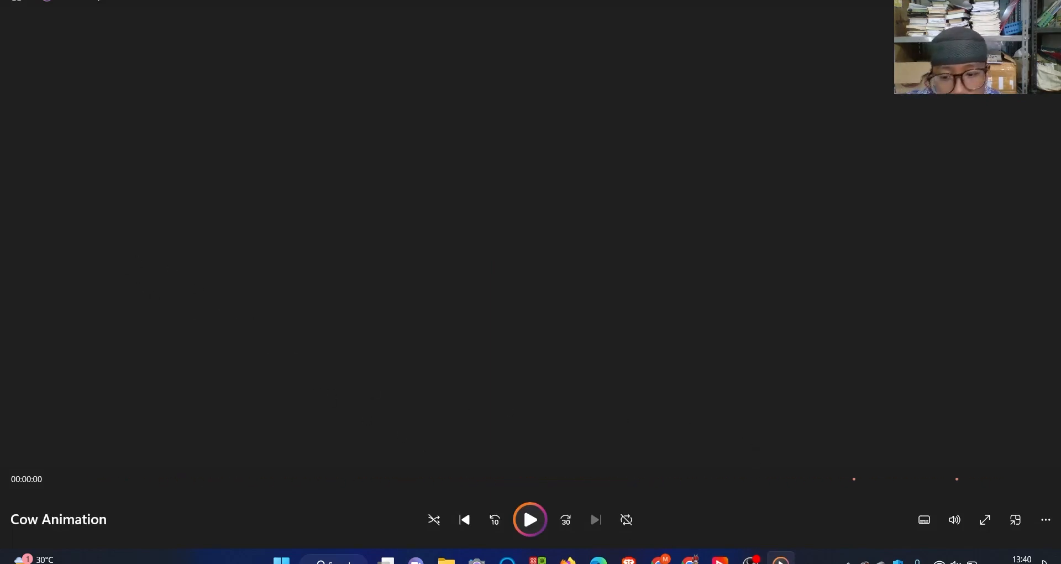
Step: Play the Cow Animation video, skip ahead to its end, and close the player and the folder window
left_click(530, 519)
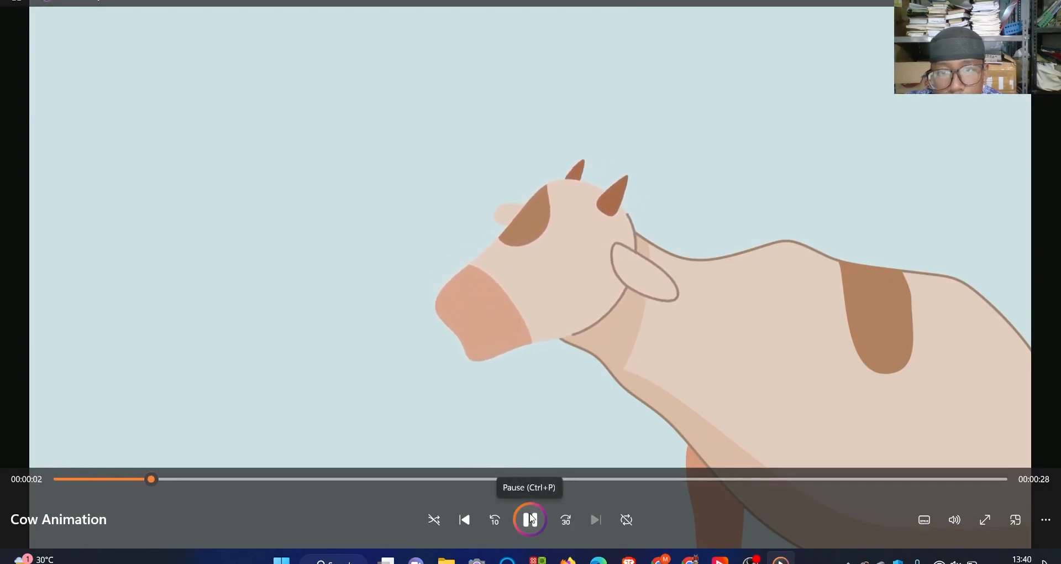
left_click_drag(635, 479, 1000, 500)
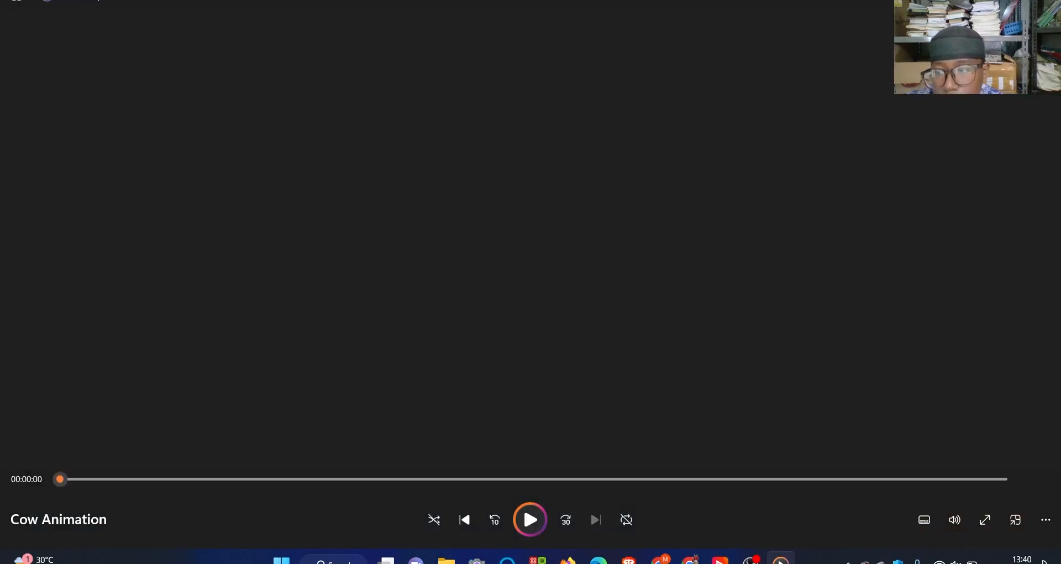
left_click(1046, 2)
left_click(948, 45)
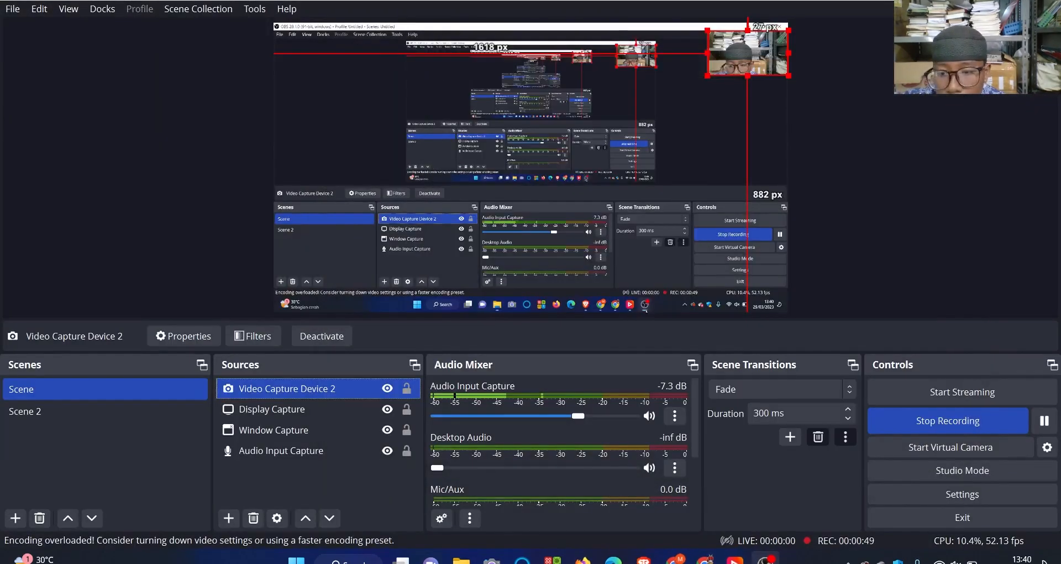